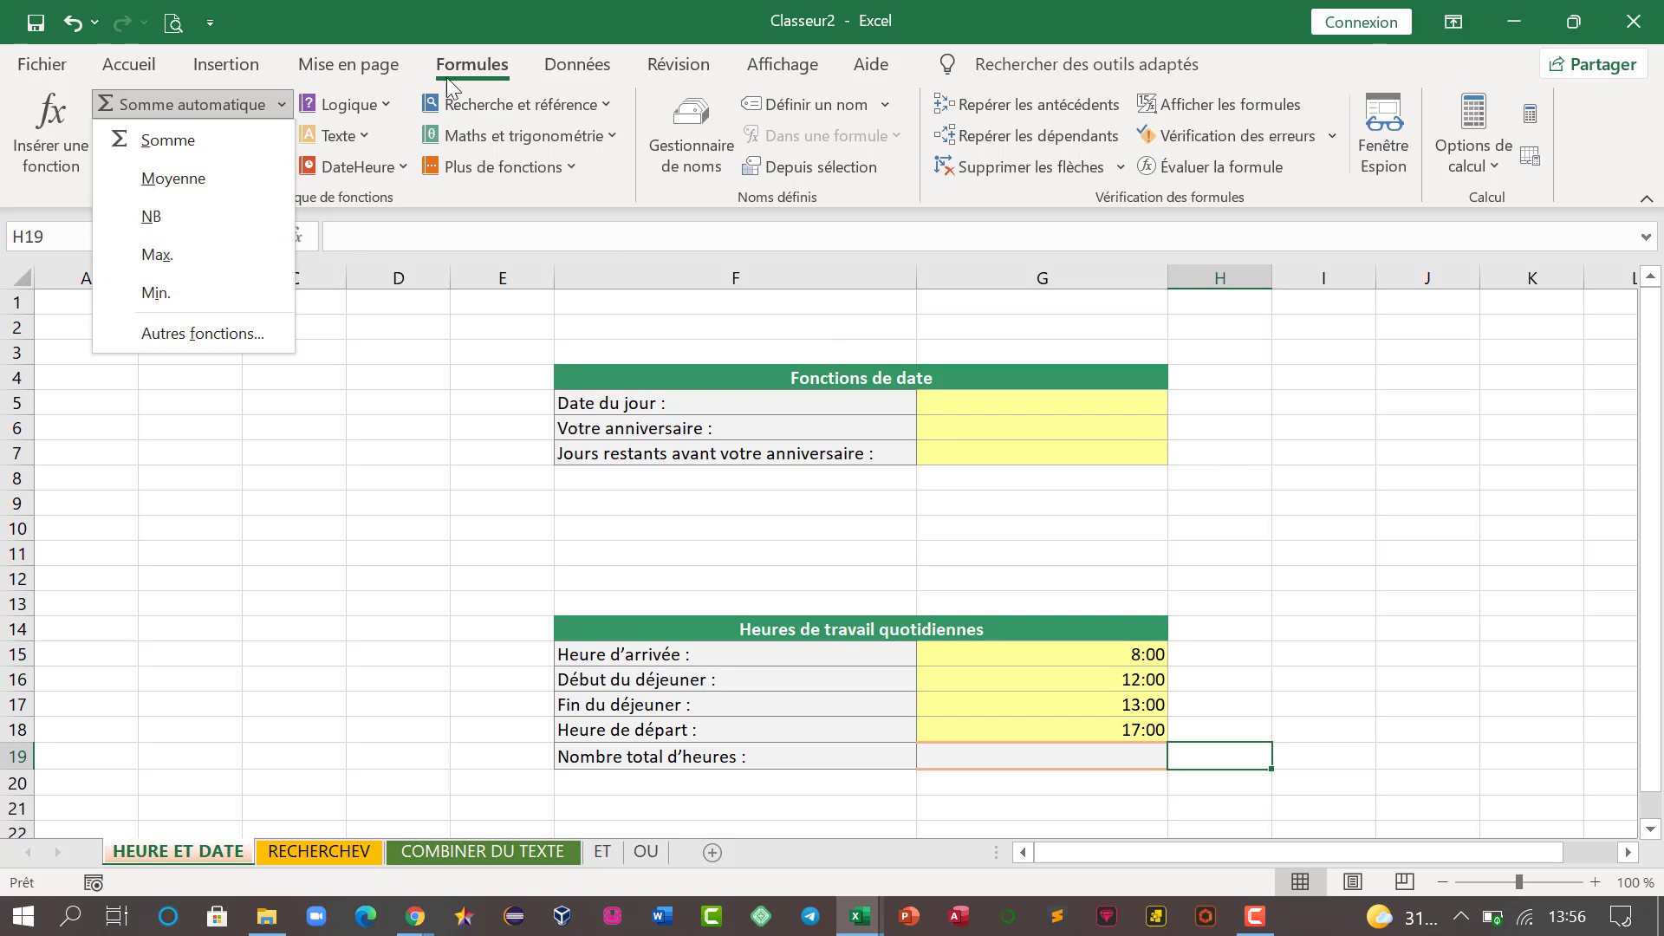
pyautogui.click(387, 107)
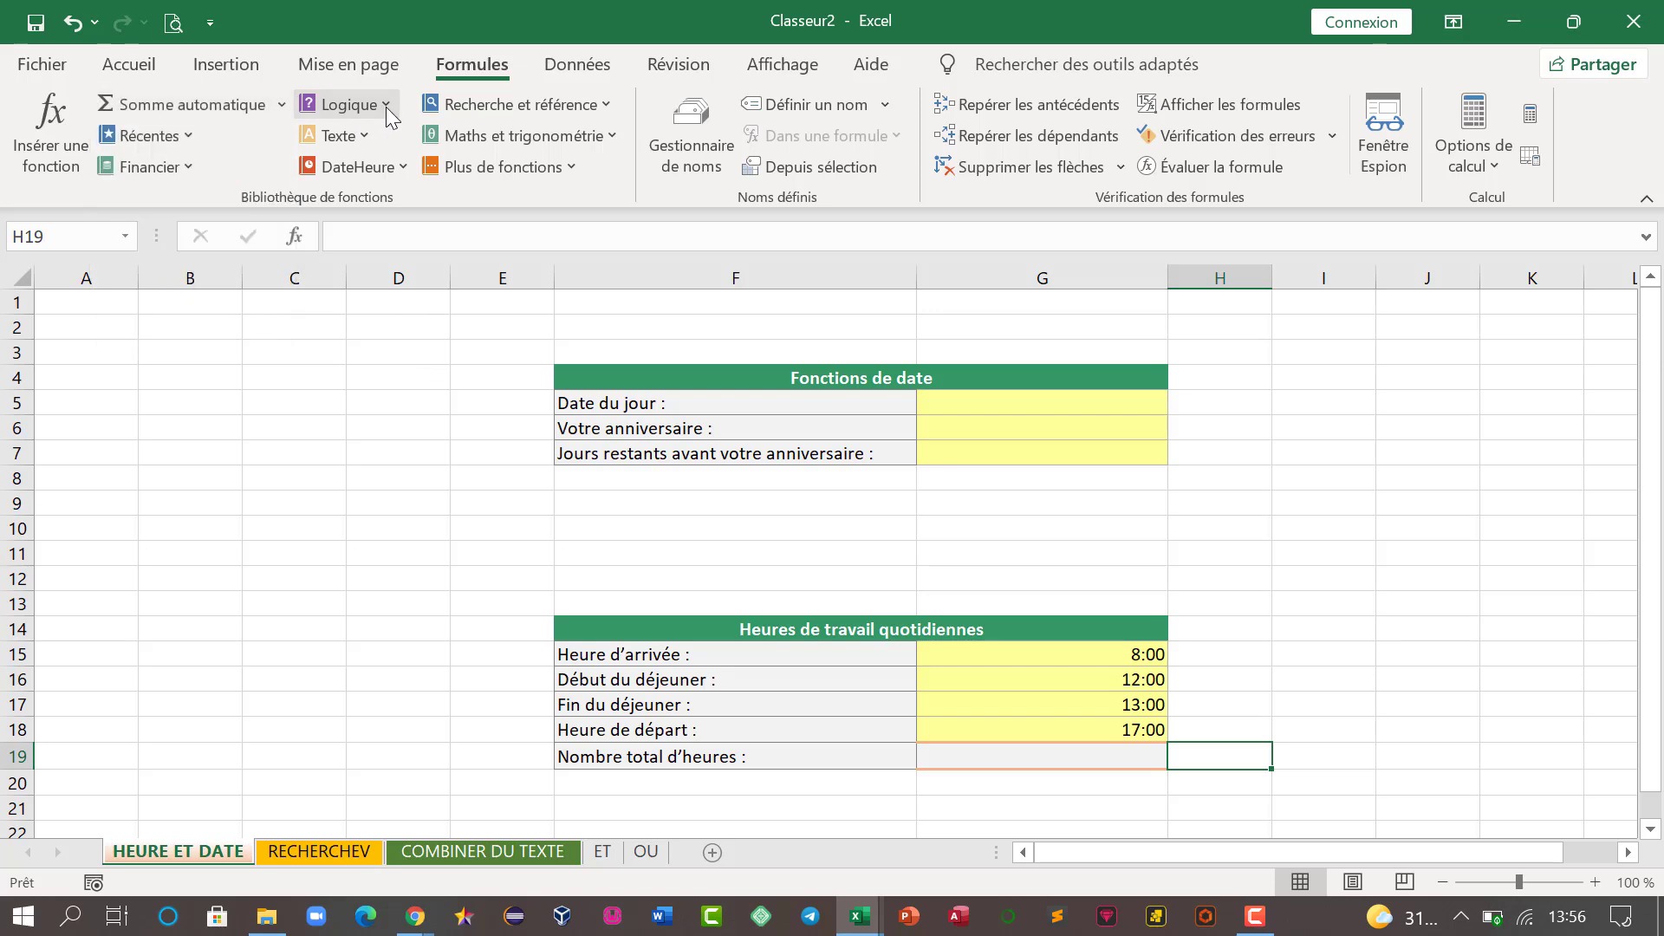
pyautogui.click(216, 357)
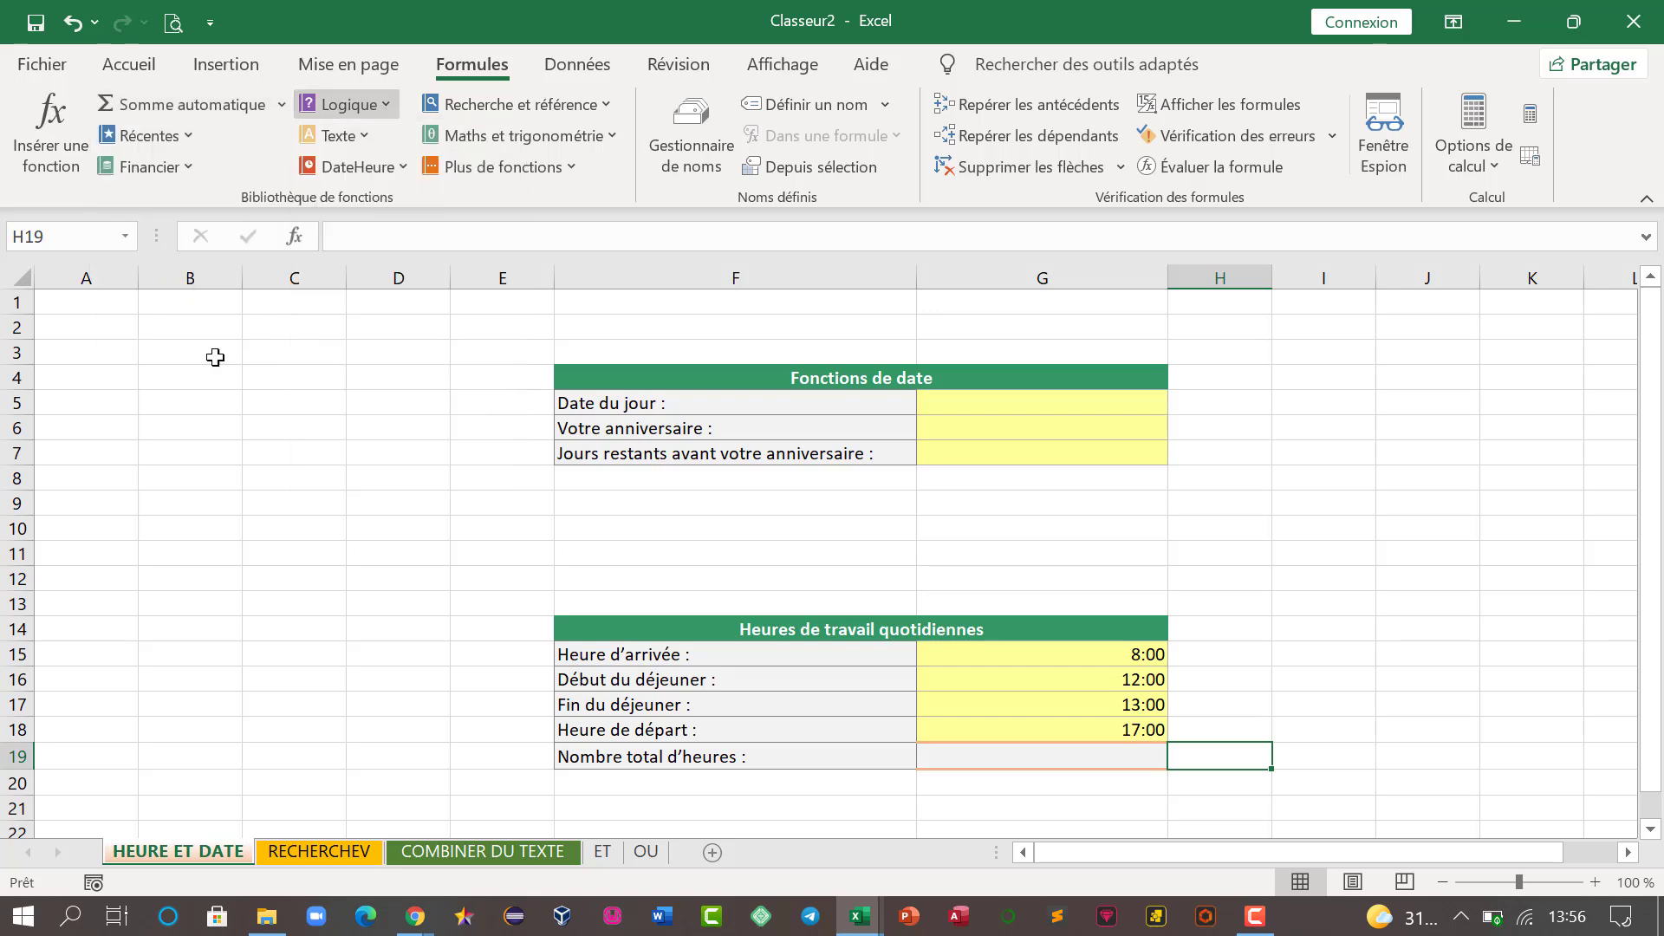
pyautogui.click(998, 401)
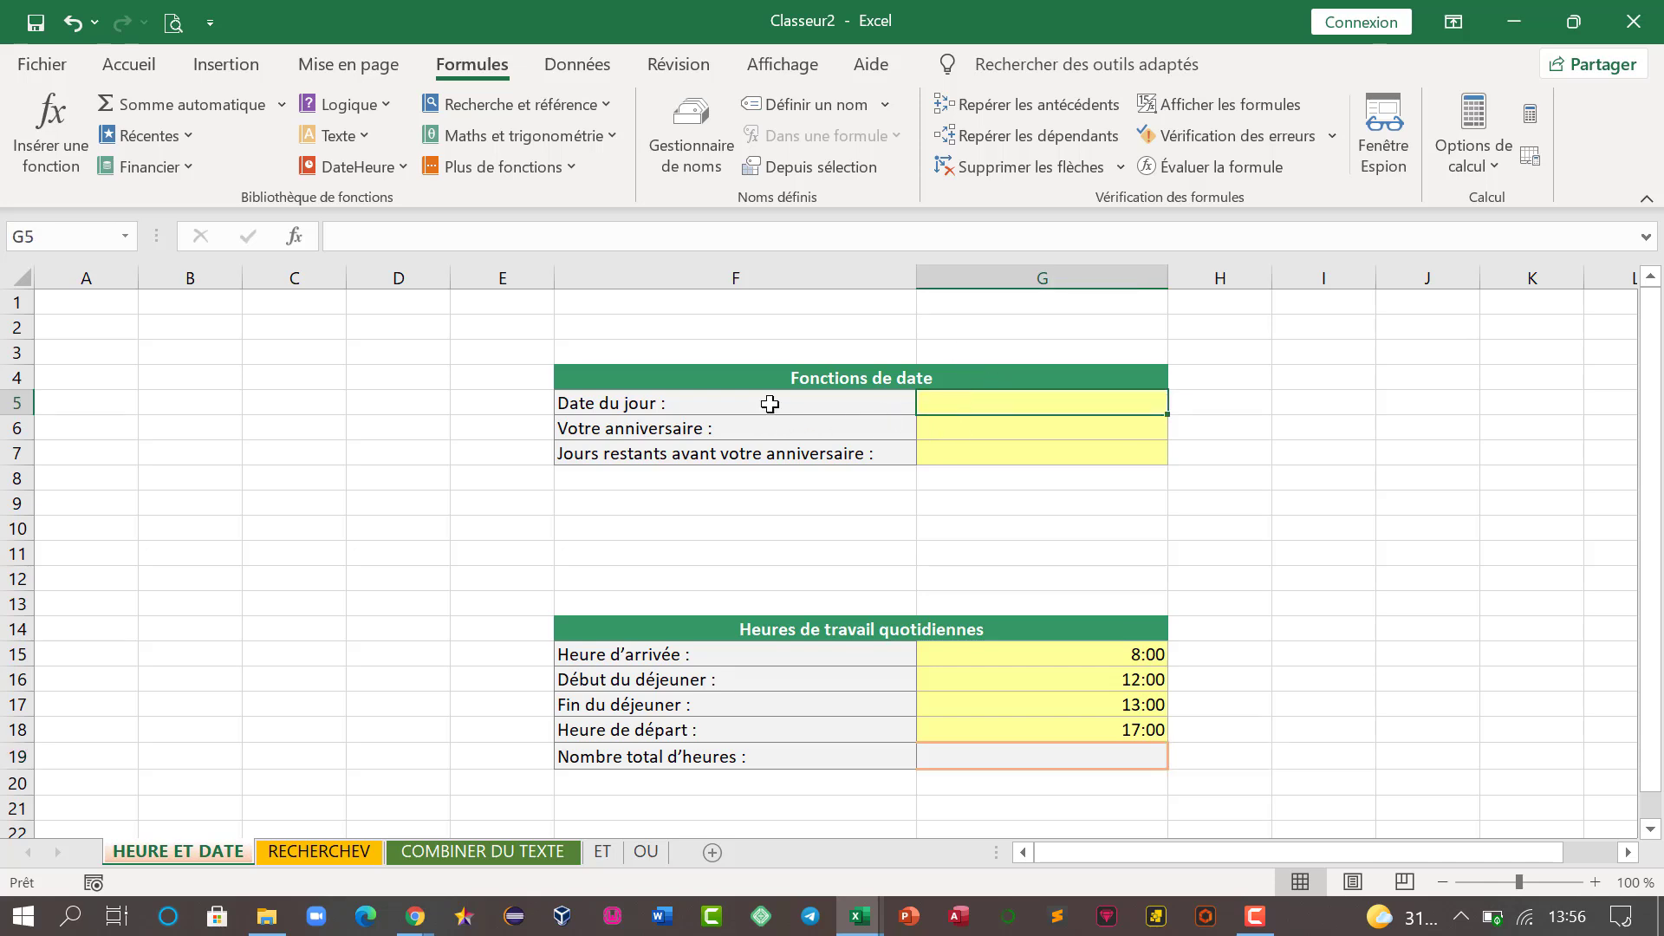
pyautogui.doubleClick(1058, 401)
pyautogui.click(1031, 436)
pyautogui.click(1036, 453)
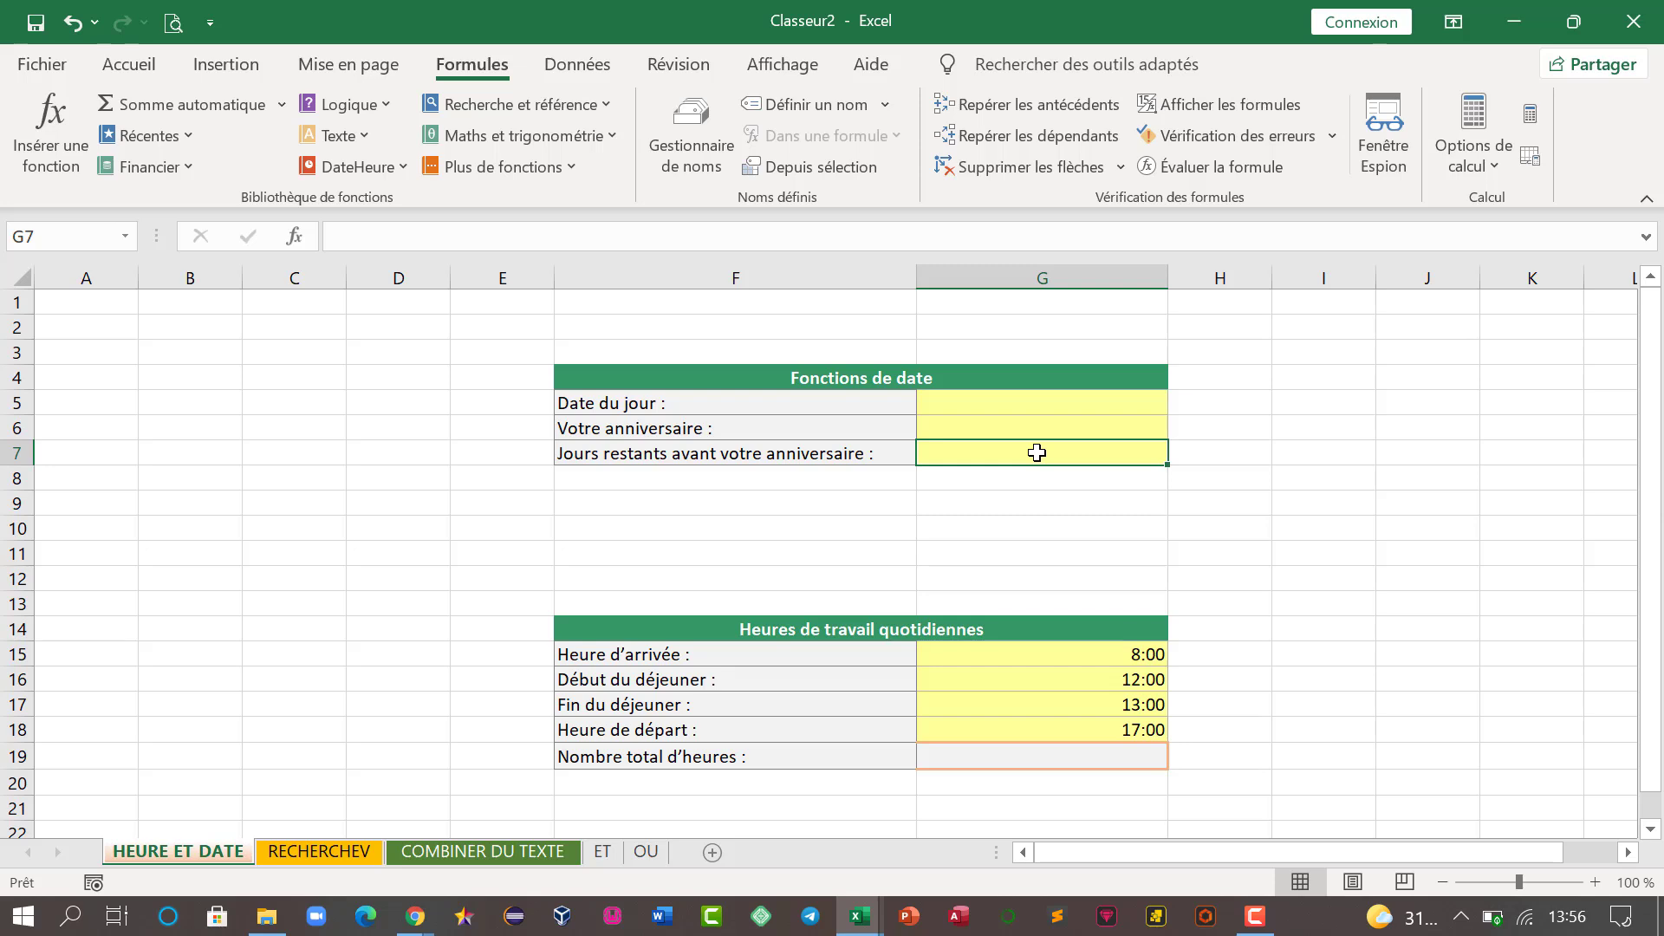
pyautogui.doubleClick(1037, 453)
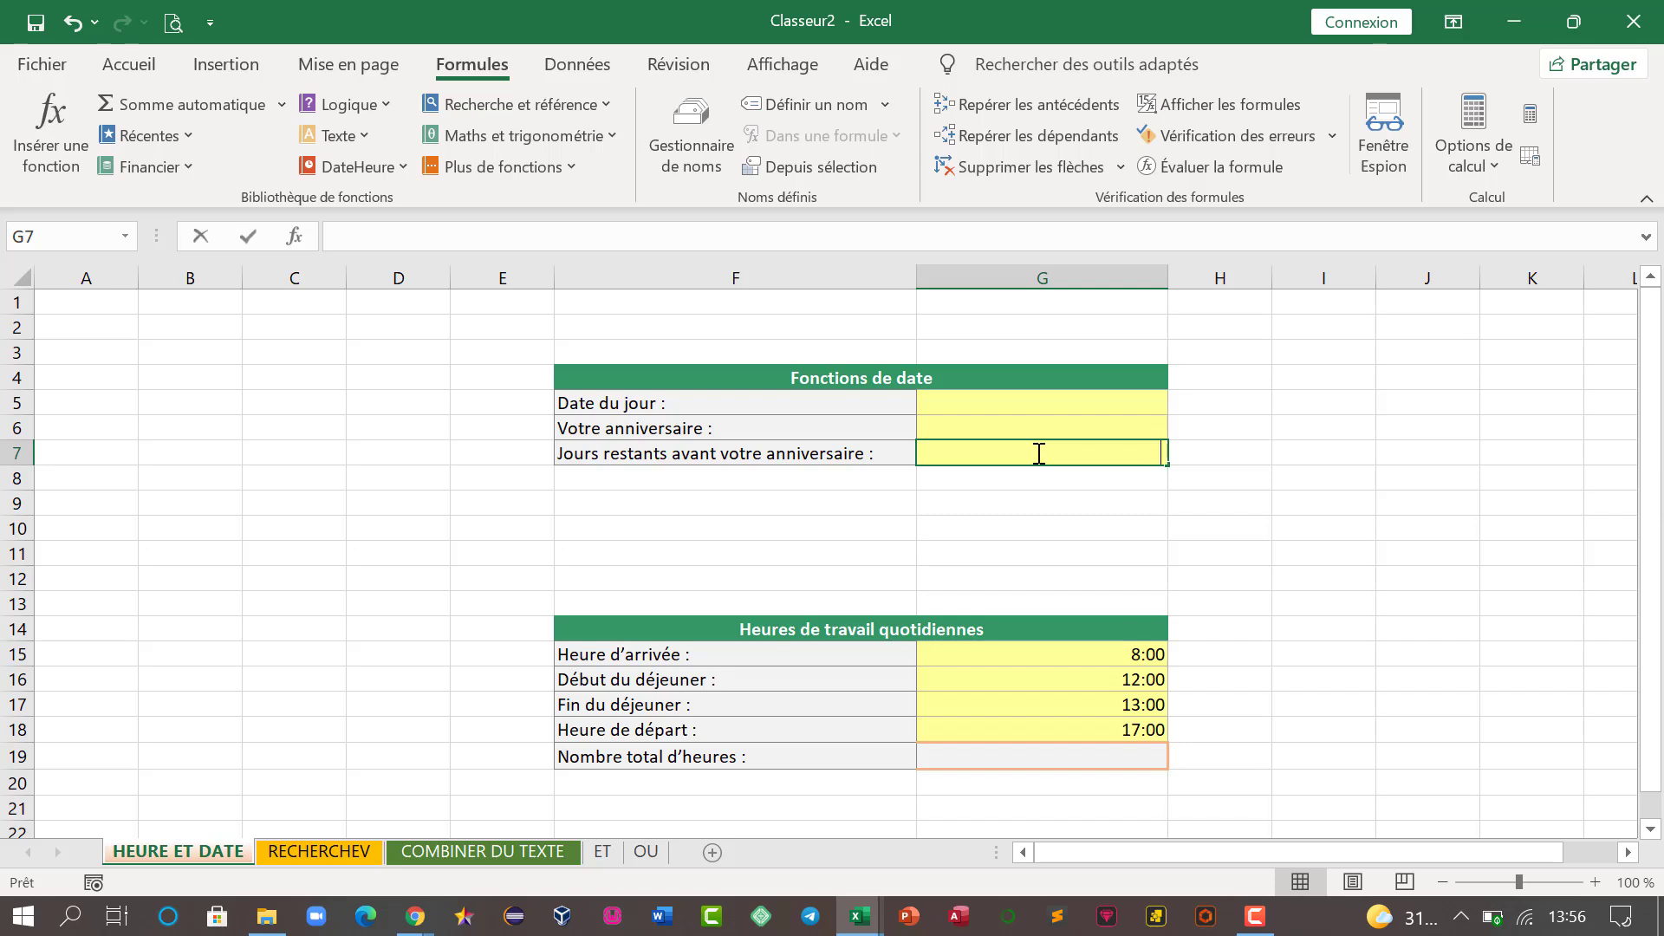
pyautogui.doubleClick(1008, 405)
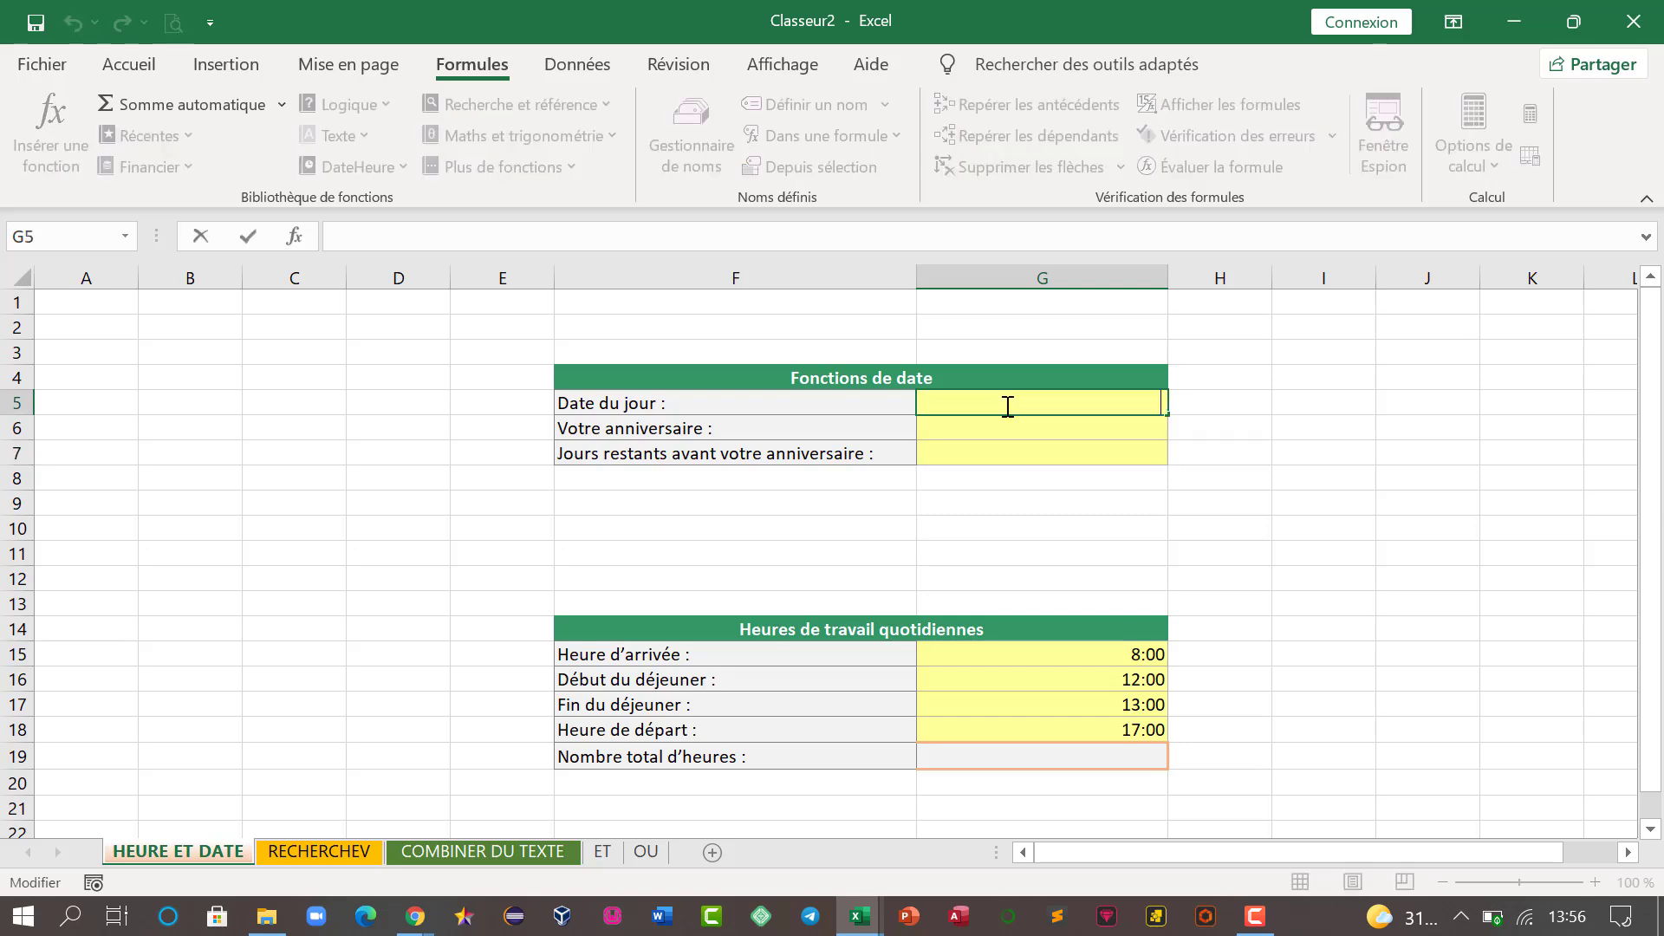
pyautogui.click(1286, 402)
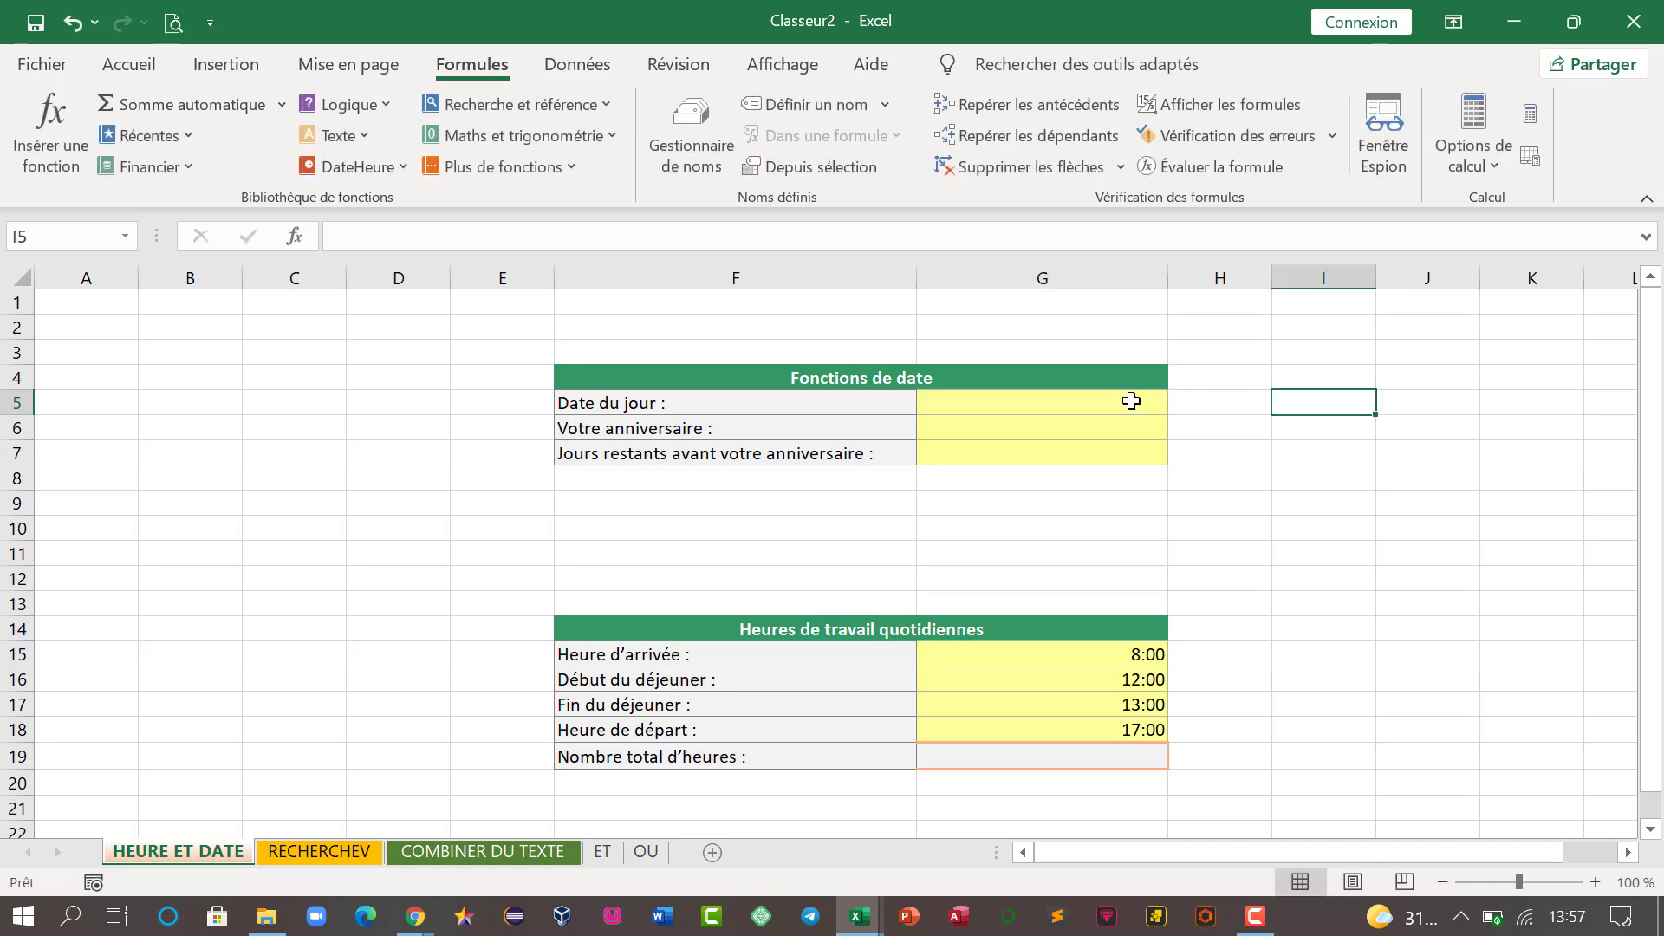
# - Insert the AUJOURDHUI date function in cell G5 for "Date du jour"
pyautogui.click(1130, 401)
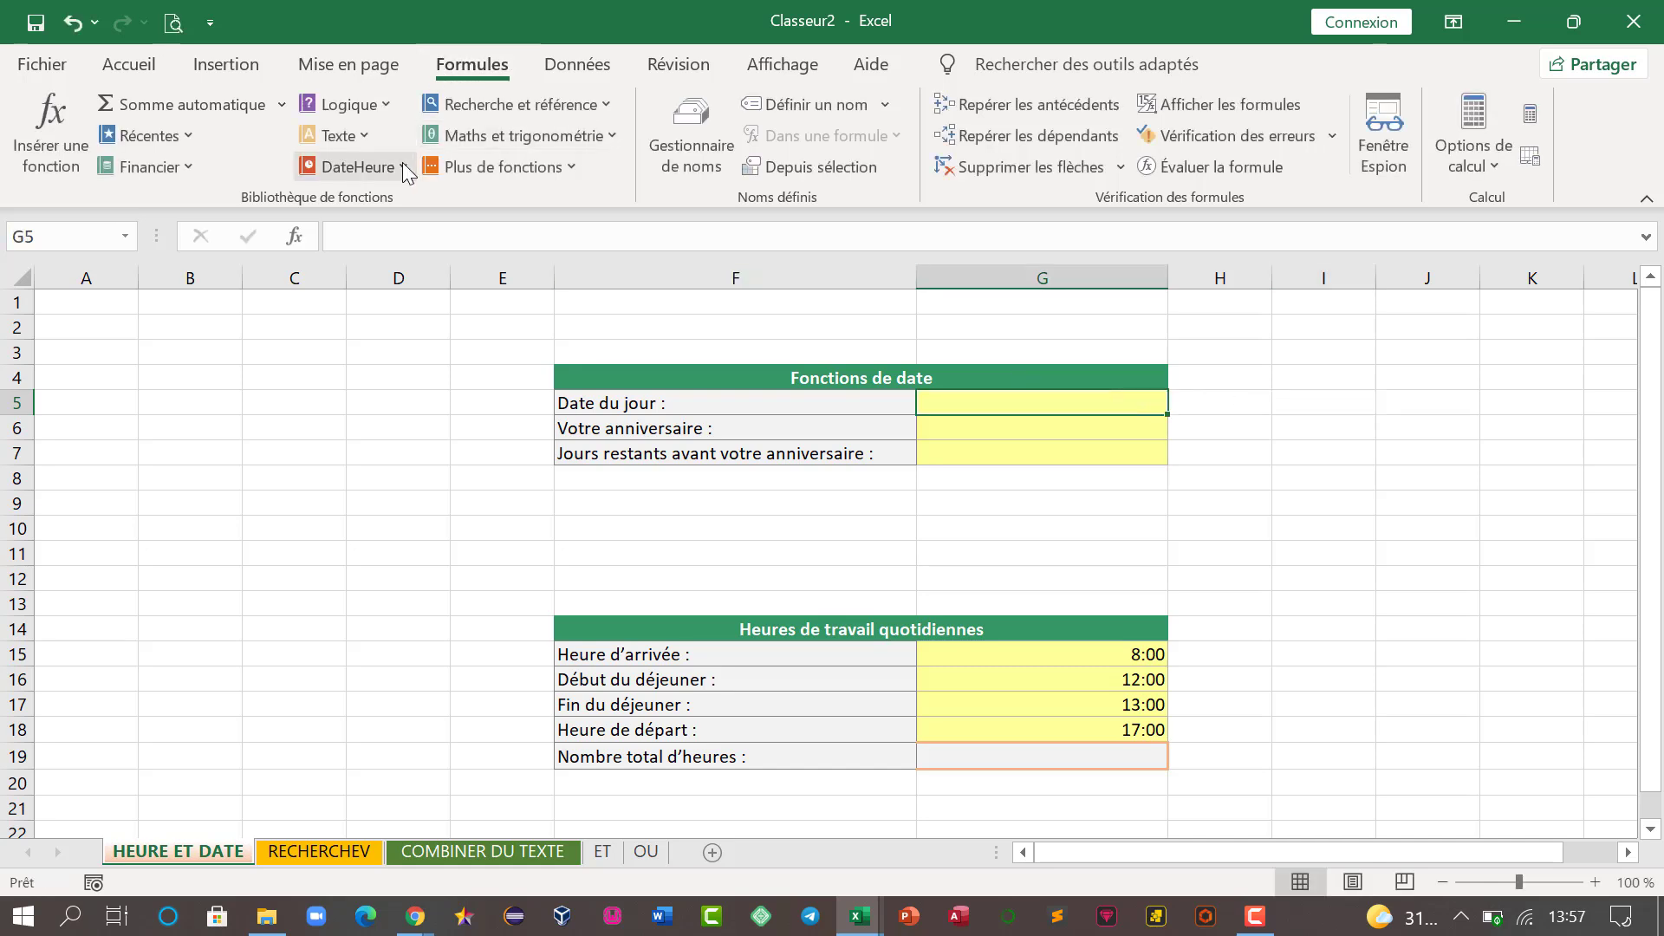
pyautogui.click(355, 167)
pyautogui.click(386, 241)
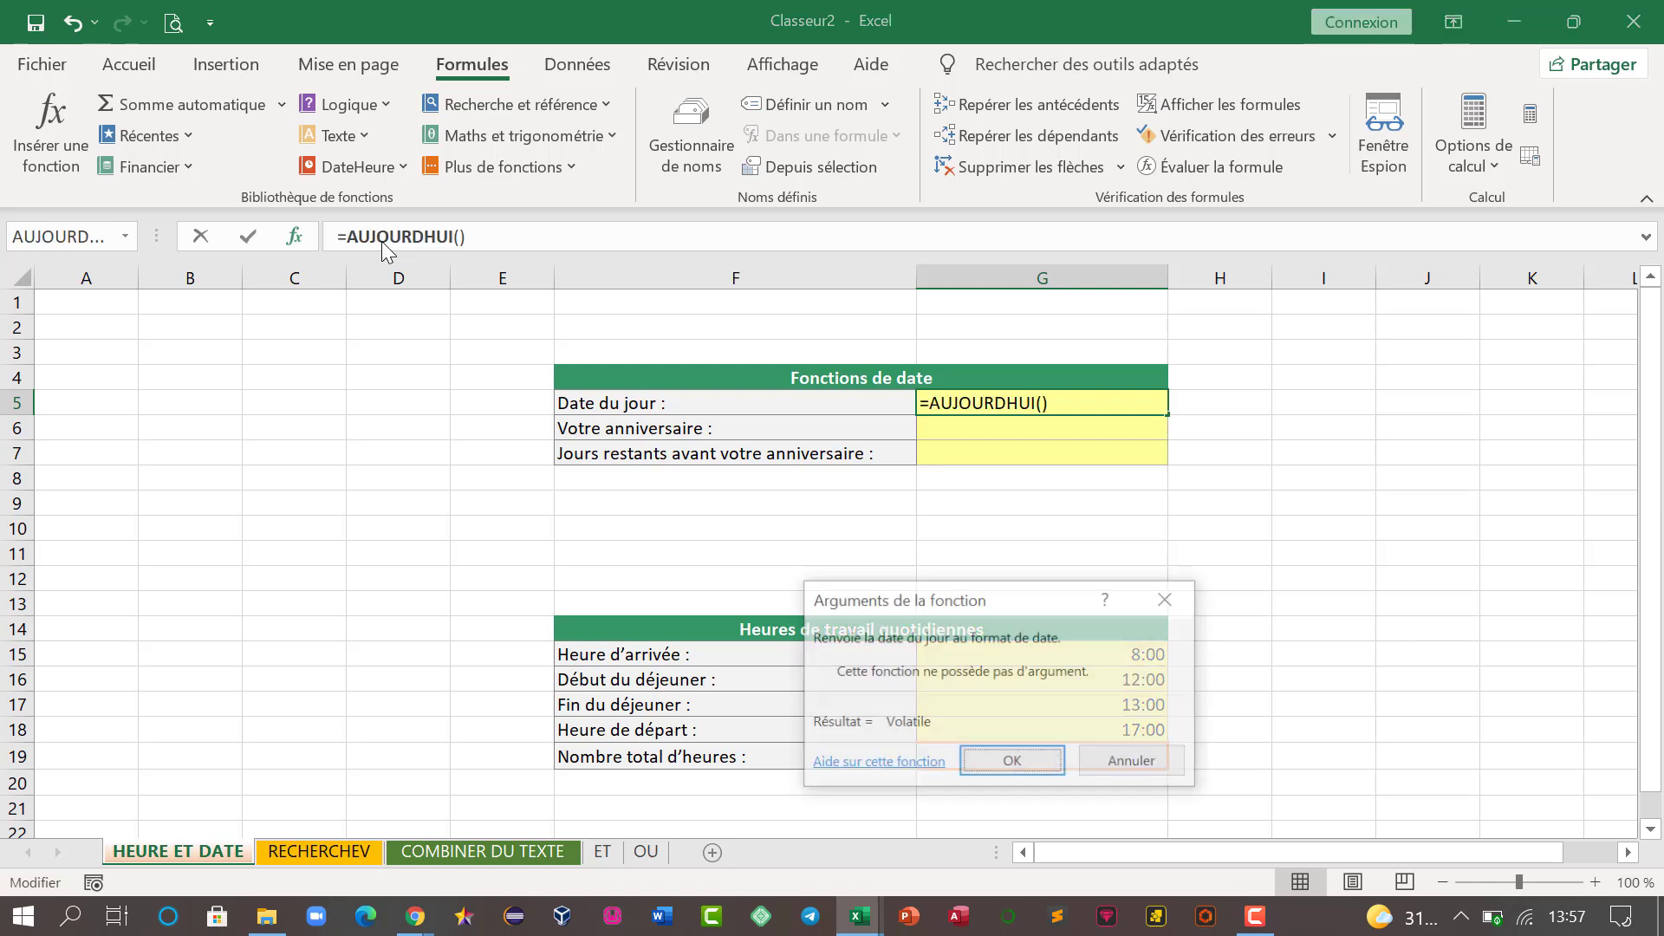
pyautogui.press('Return')
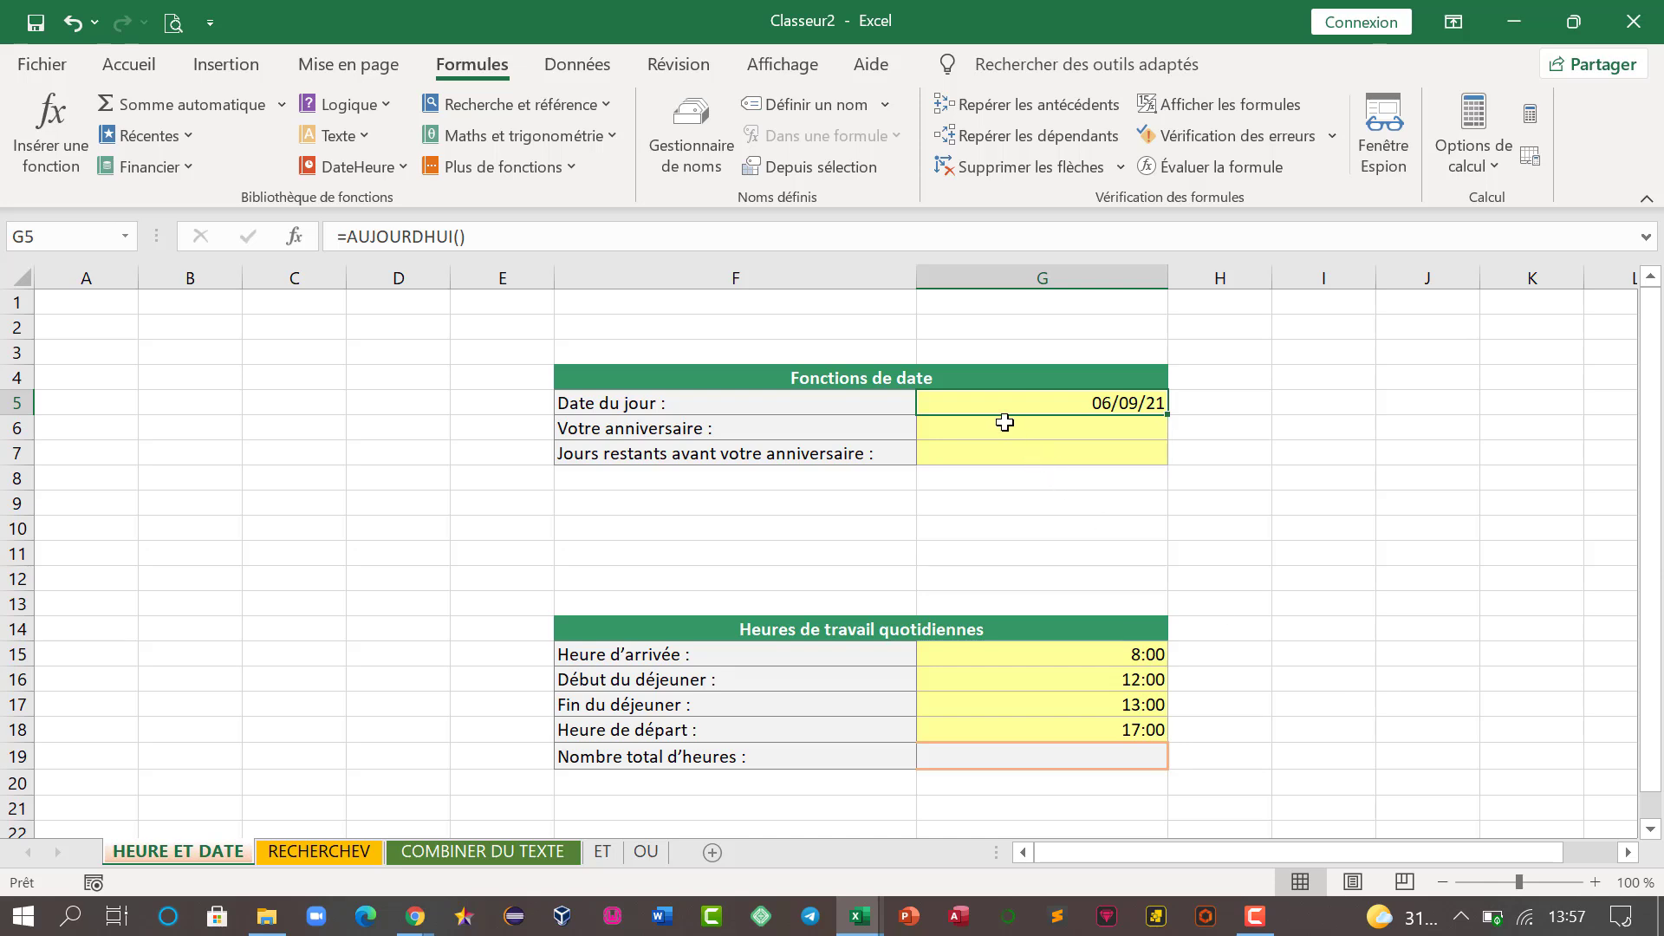
# - Enter the birthday date in cell G6 beside "Votre anniversaire", using the year 2021
pyautogui.doubleClick(1005, 424)
pyautogui.write('é')
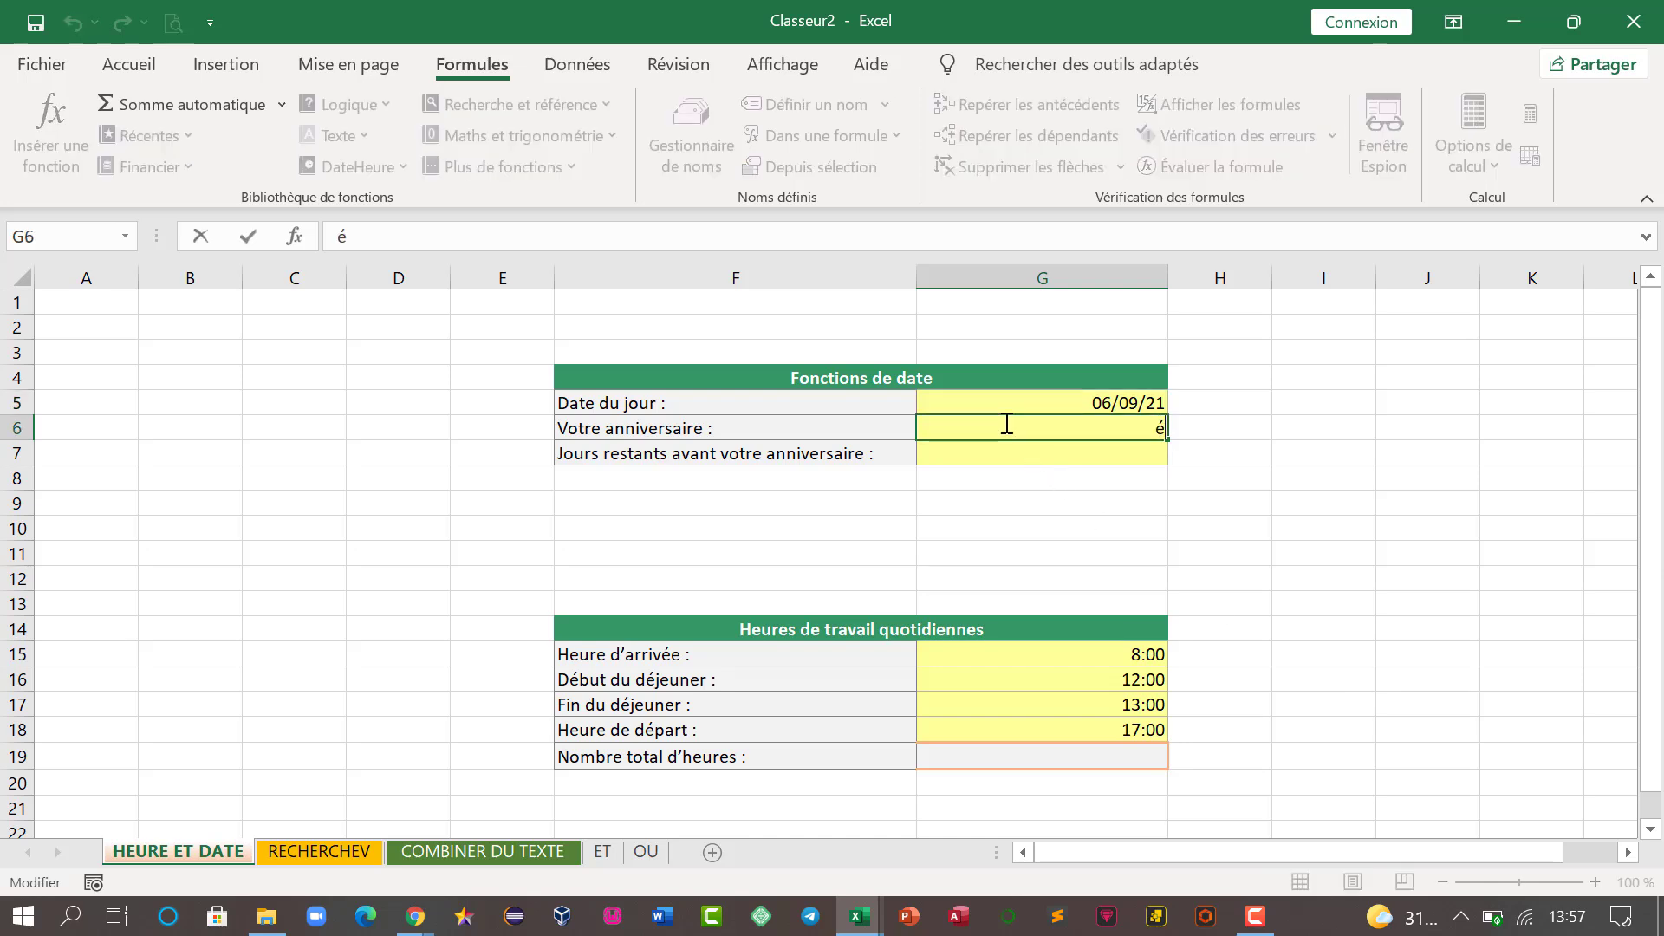
pyautogui.write('&')
pyautogui.press('BackSpace')
pyautogui.press('BackSpace')
pyautogui.write('21')
pyautogui.press('BackSpace')
pyautogui.write('/03/')
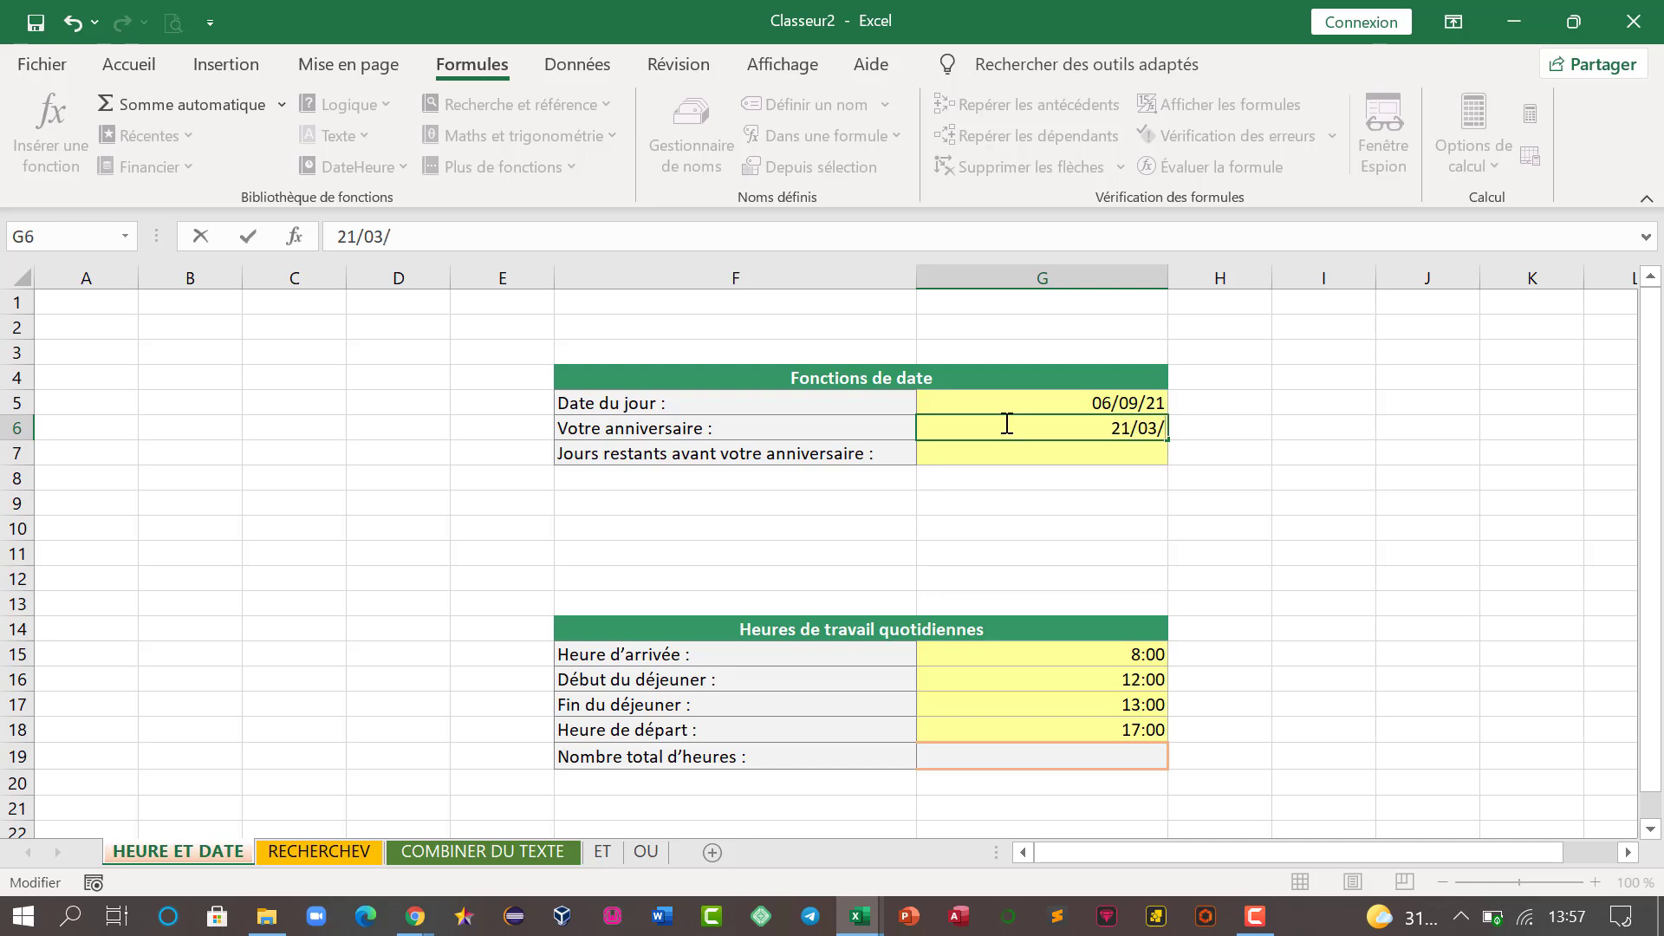
pyautogui.write('20')
pyautogui.write('12')
pyautogui.press('Return')
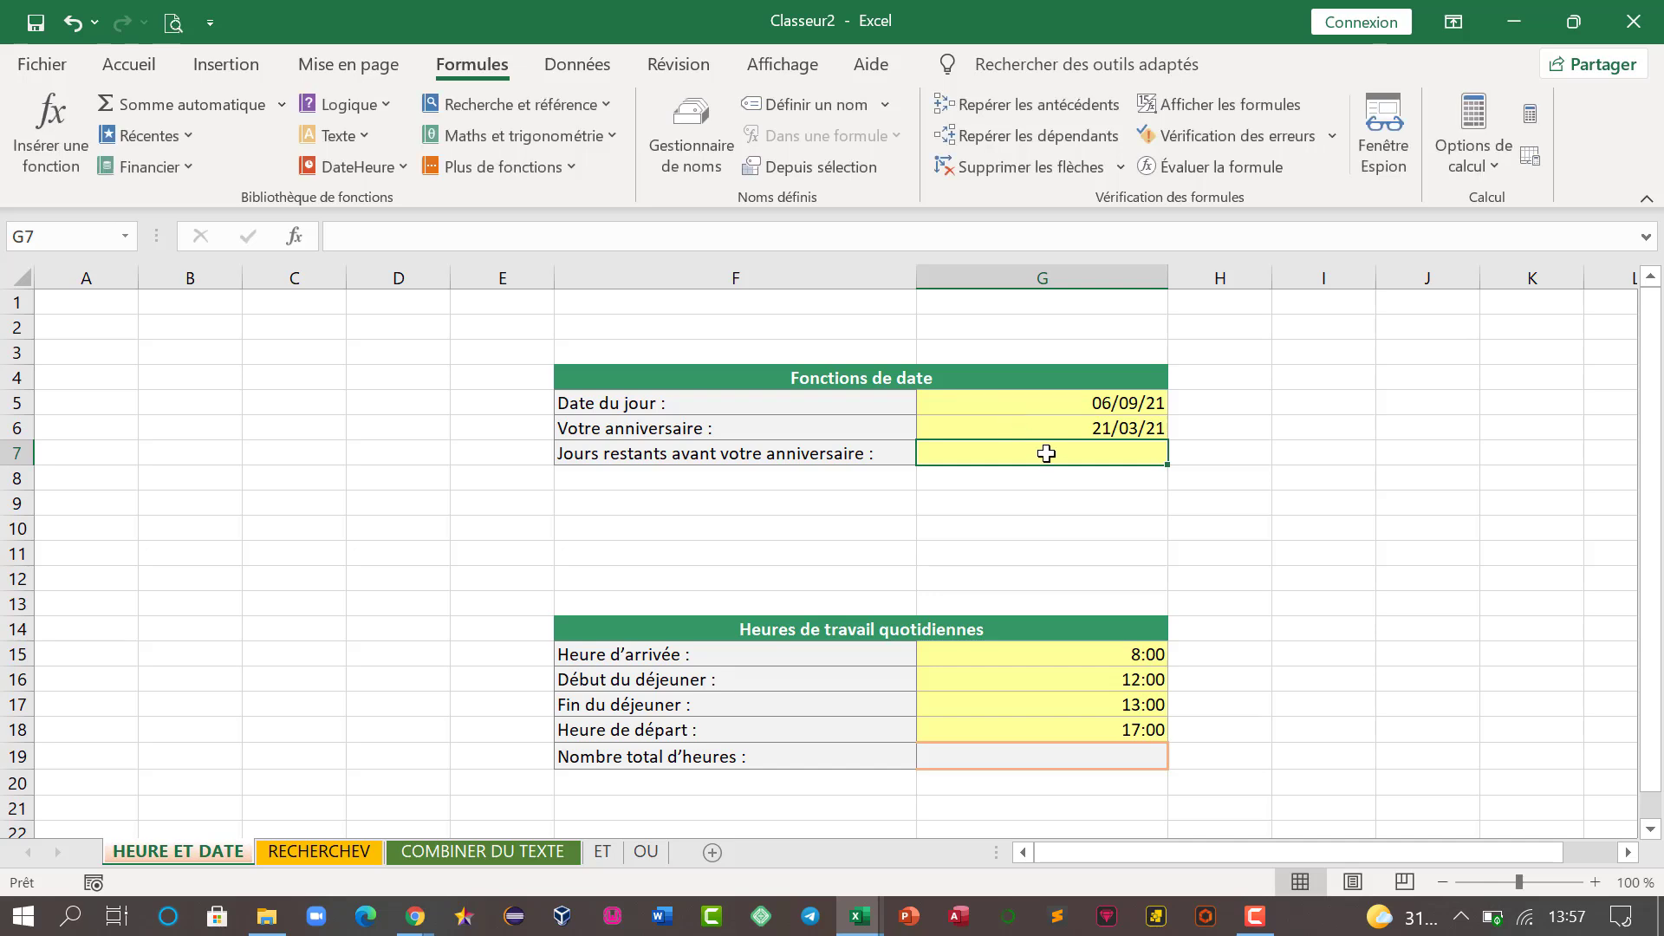
pyautogui.doubleClick(1048, 455)
pyautogui.write('=')
pyautogui.press('BackSpace')
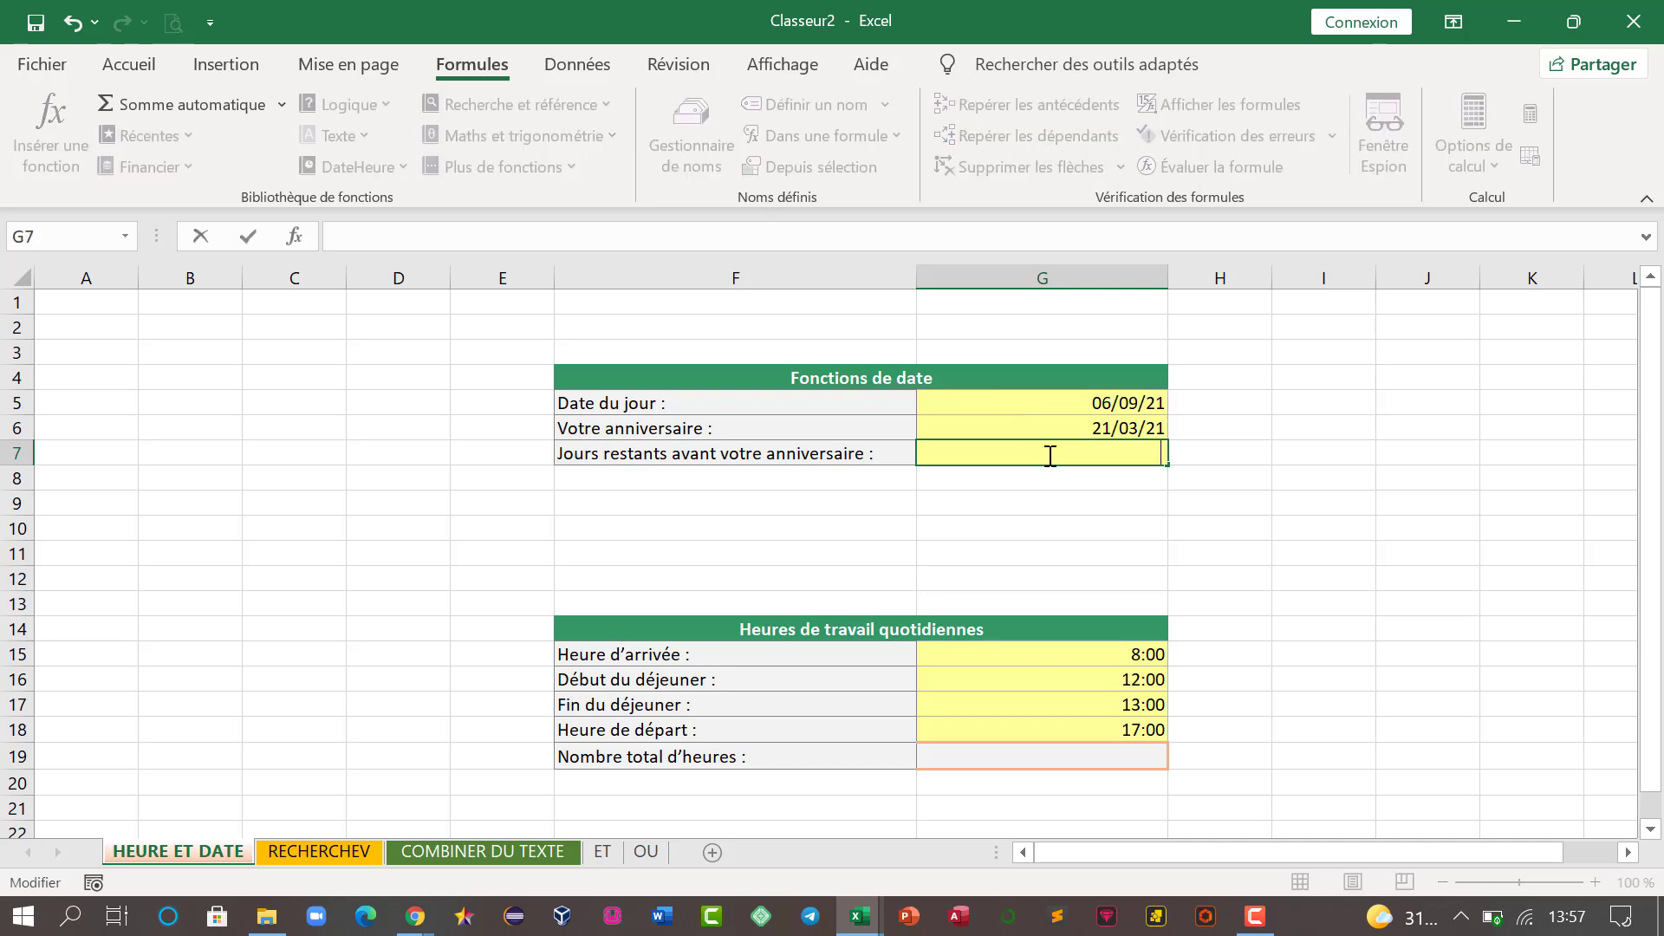
pyautogui.write('=')
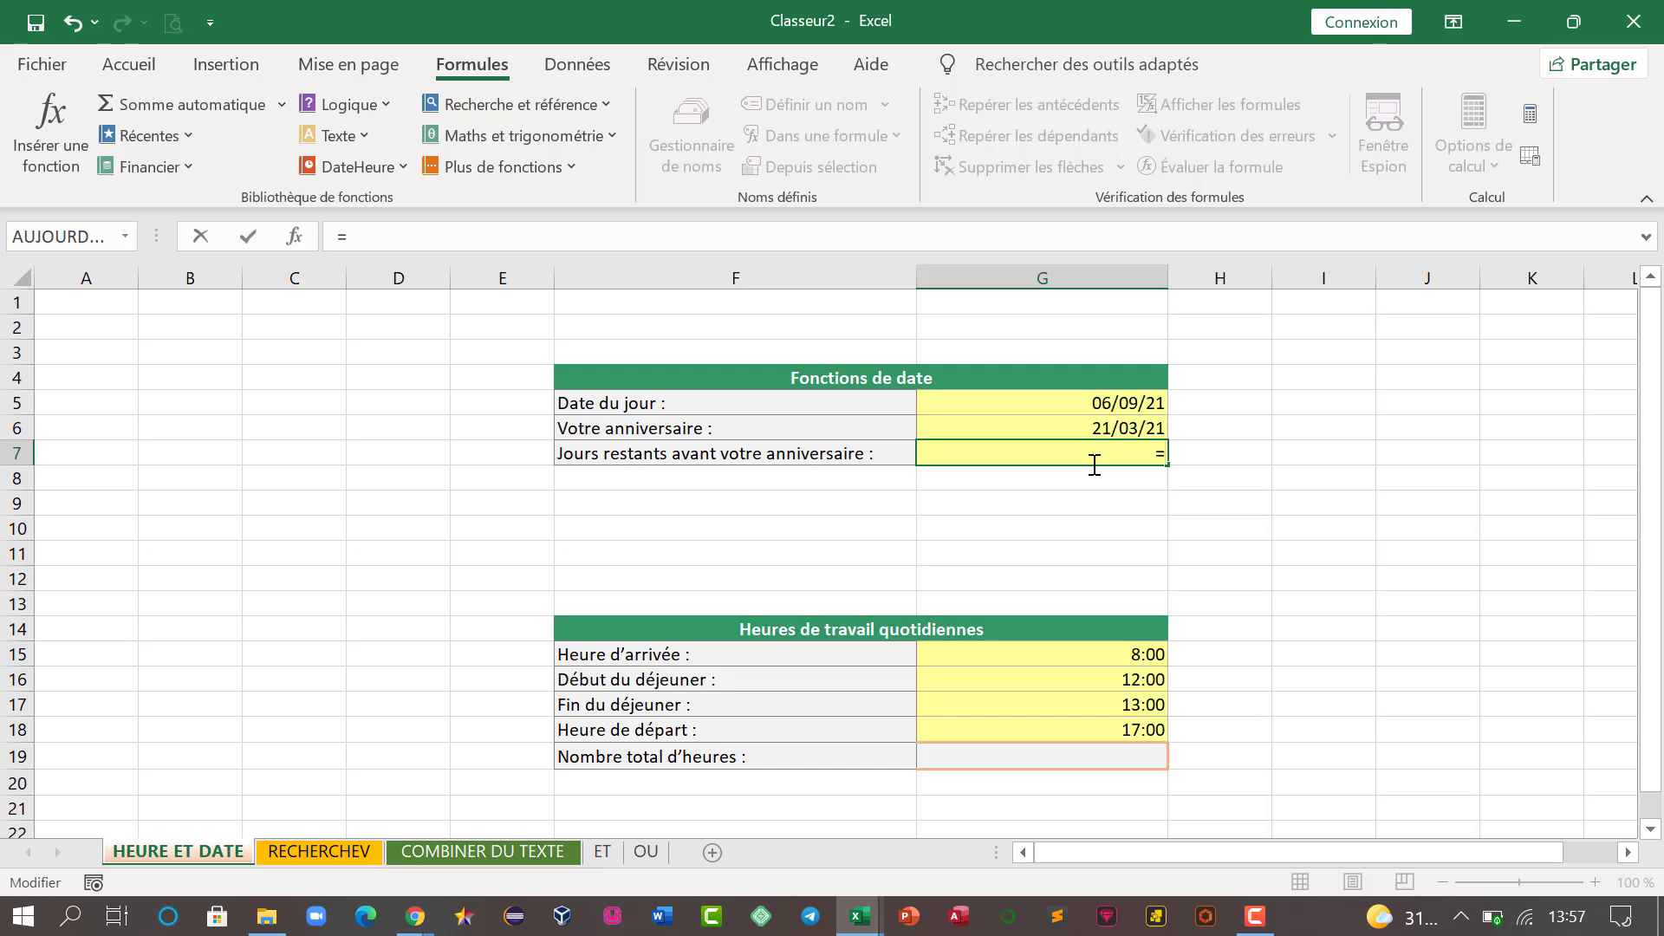
pyautogui.press('BackSpace')
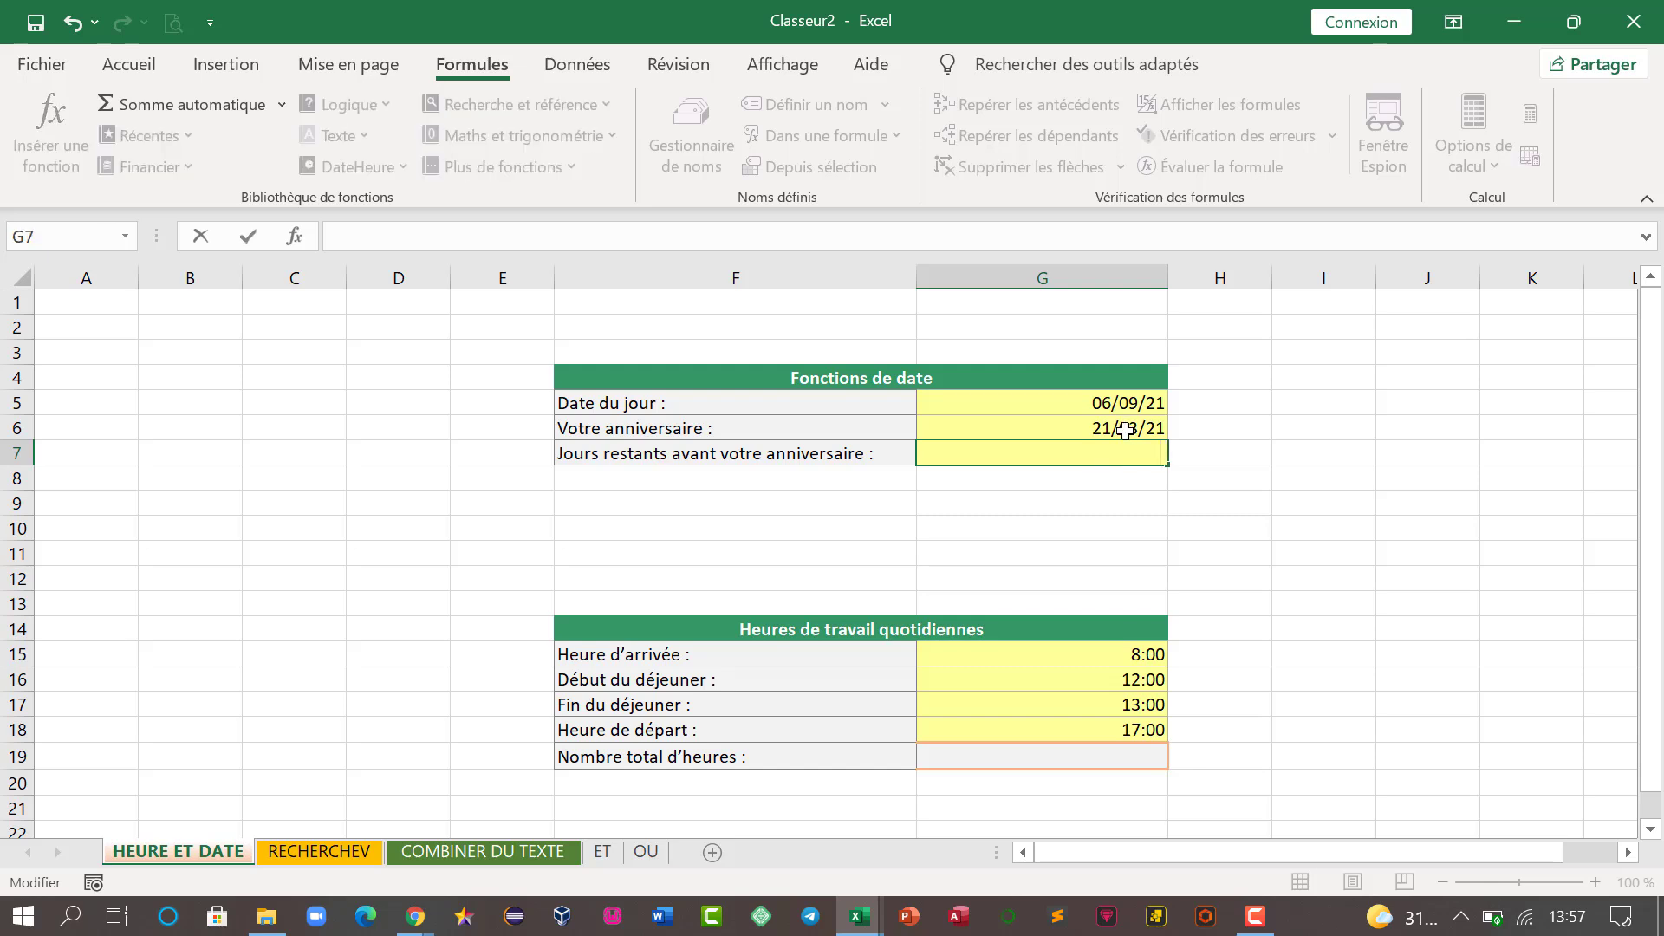
pyautogui.doubleClick(1125, 428)
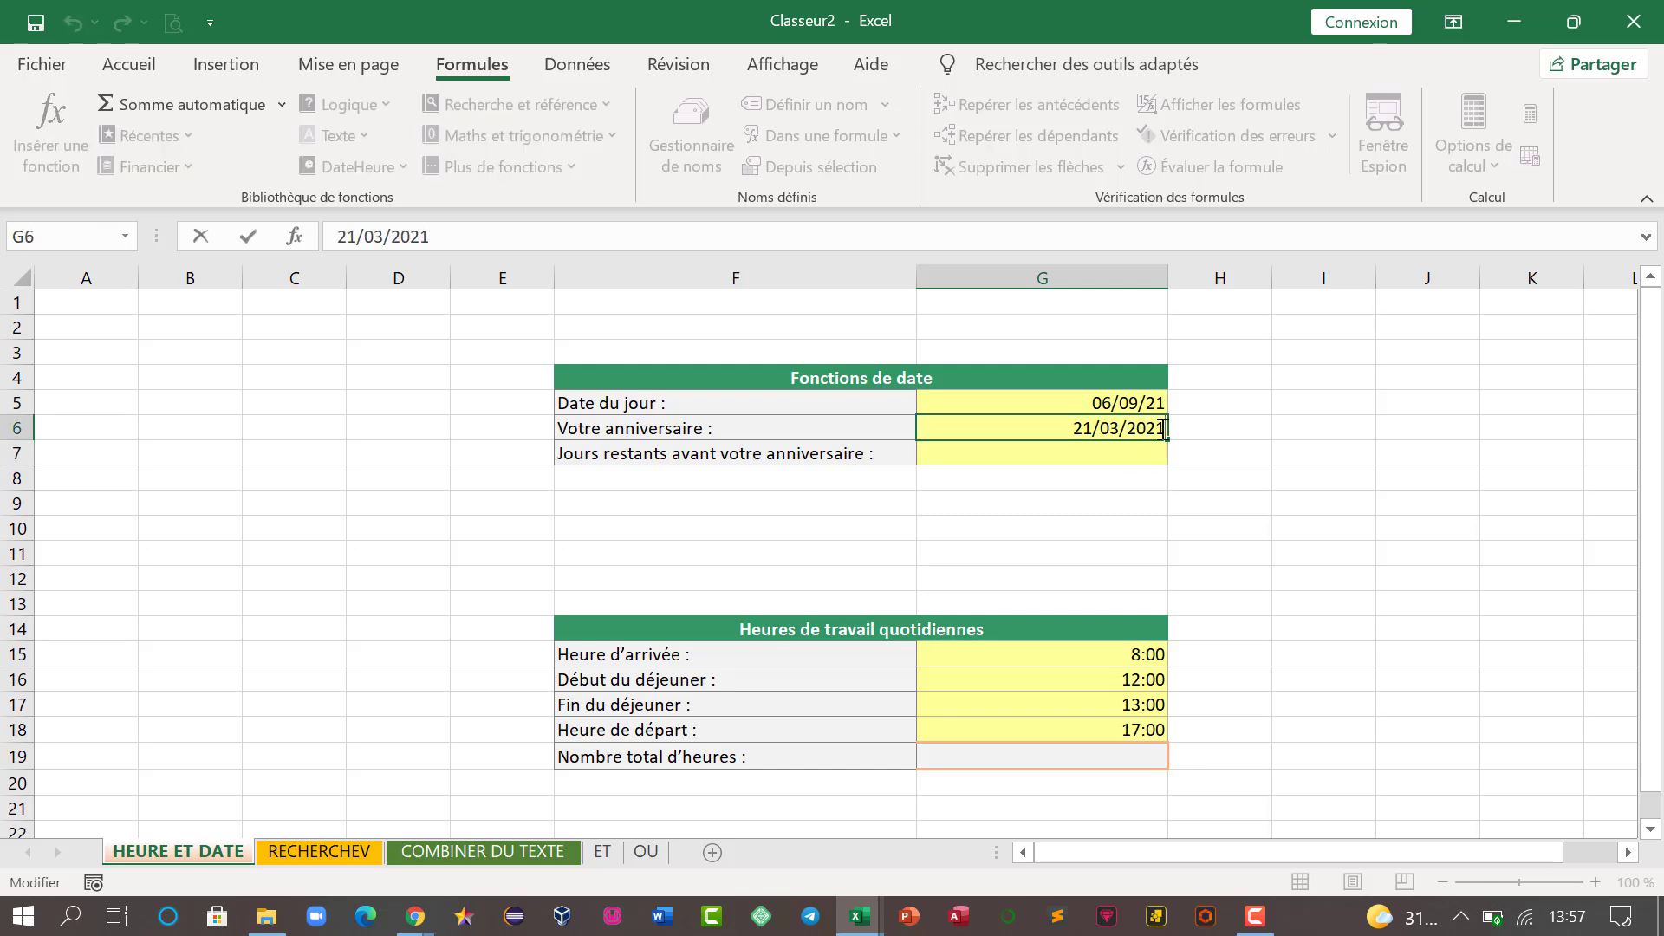
pyautogui.press('BackSpace')
pyautogui.write('6')
pyautogui.press('Return')
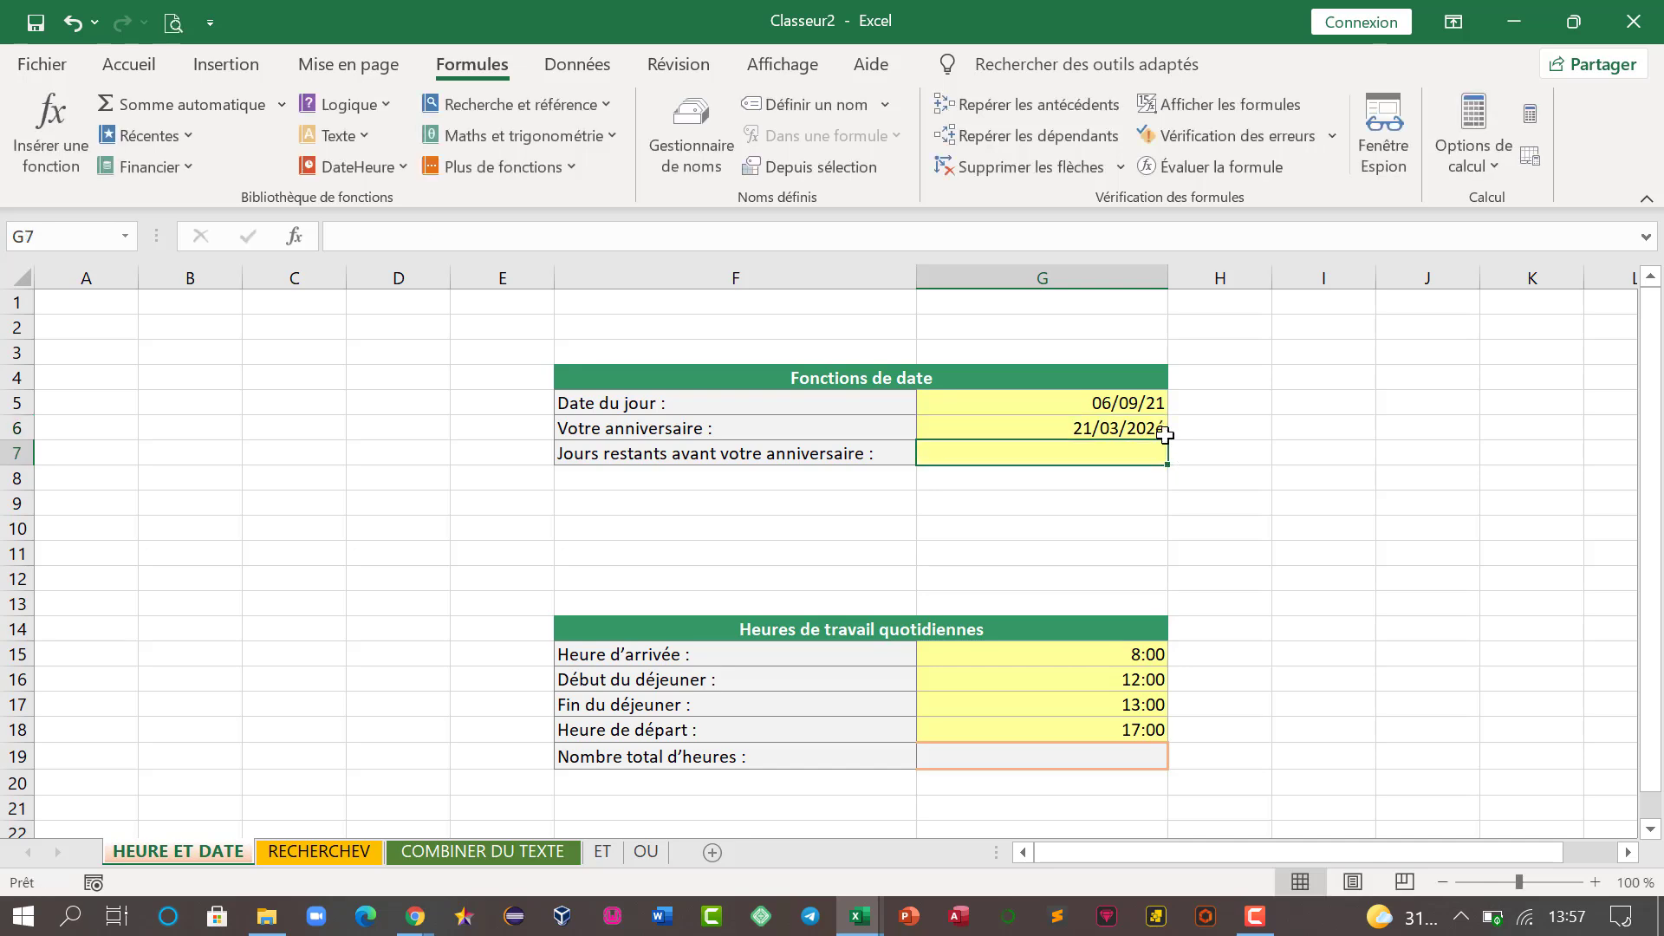
pyautogui.click(1165, 434)
pyautogui.moveTo(1166, 440); pyautogui.dragTo(1166, 459)
pyautogui.click(1165, 437)
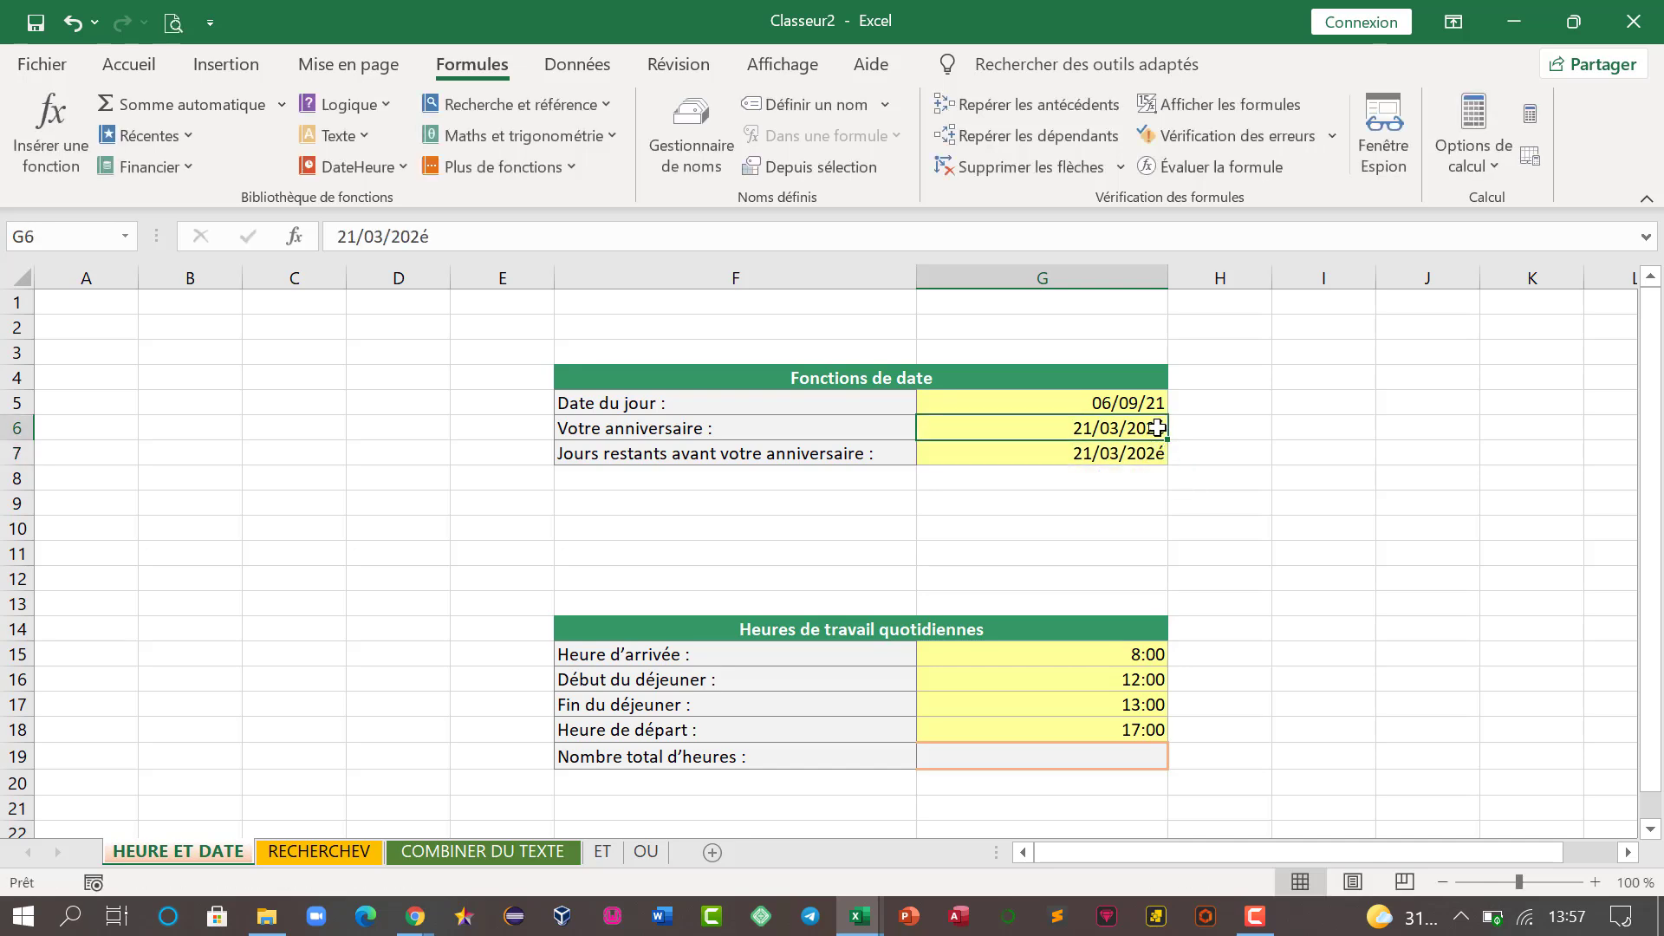
# - Correct the year of the birthday date in cell G6 to 2022
pyautogui.doubleClick(1162, 428)
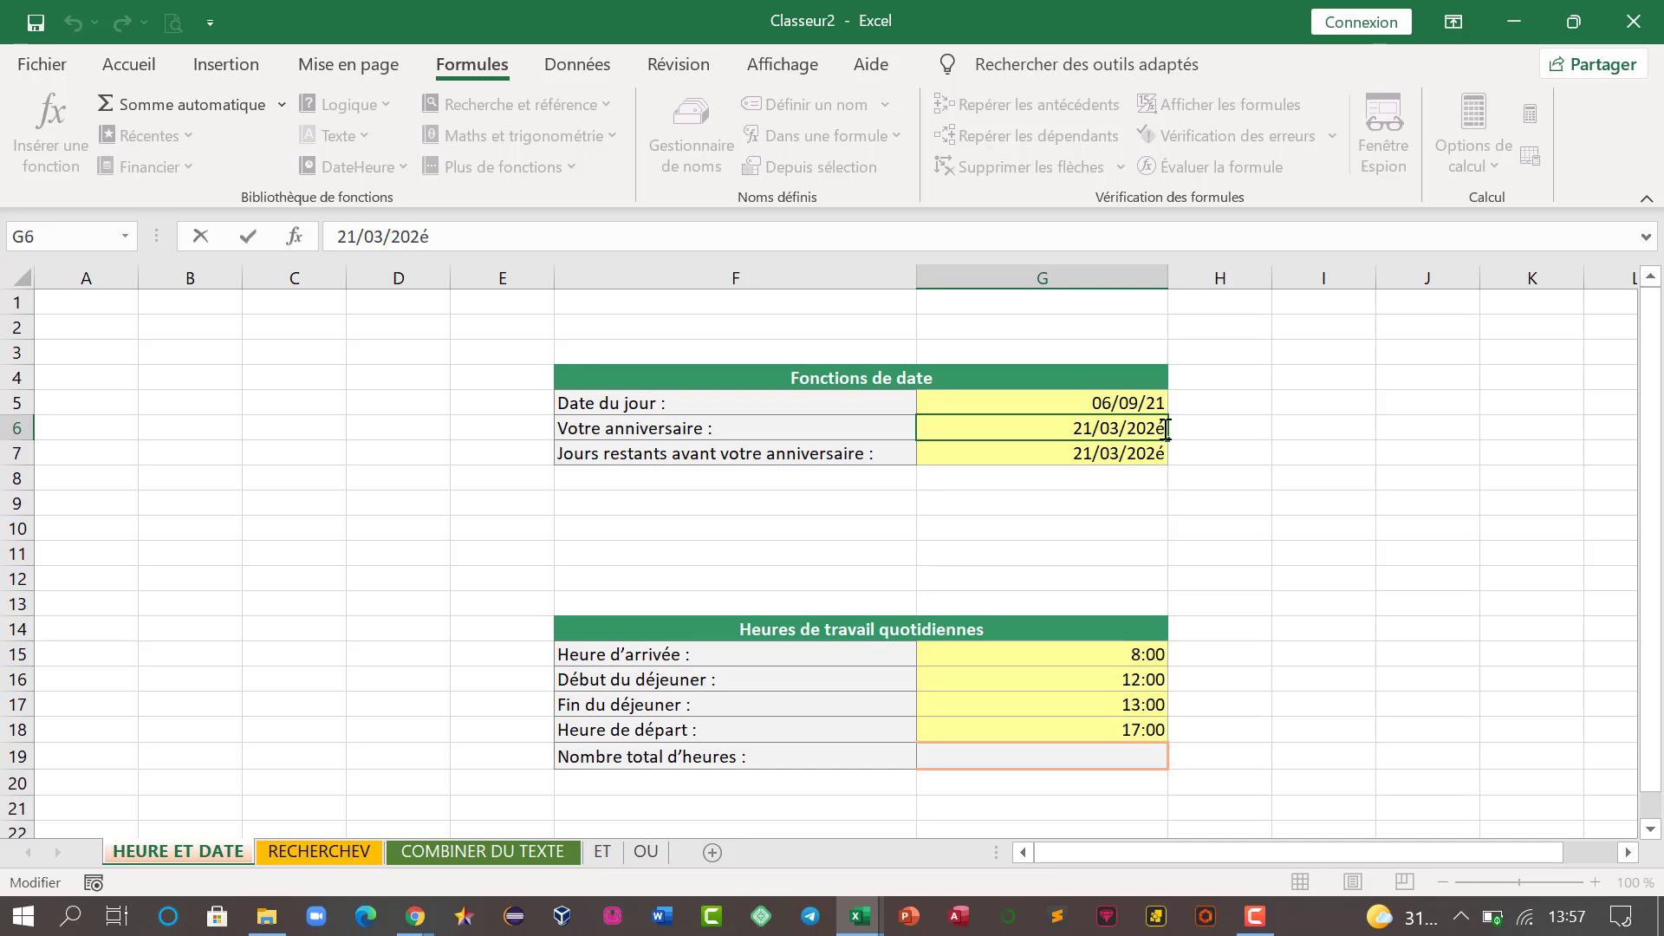
pyautogui.press('BackSpace')
pyautogui.write('2')
pyautogui.press('Return')
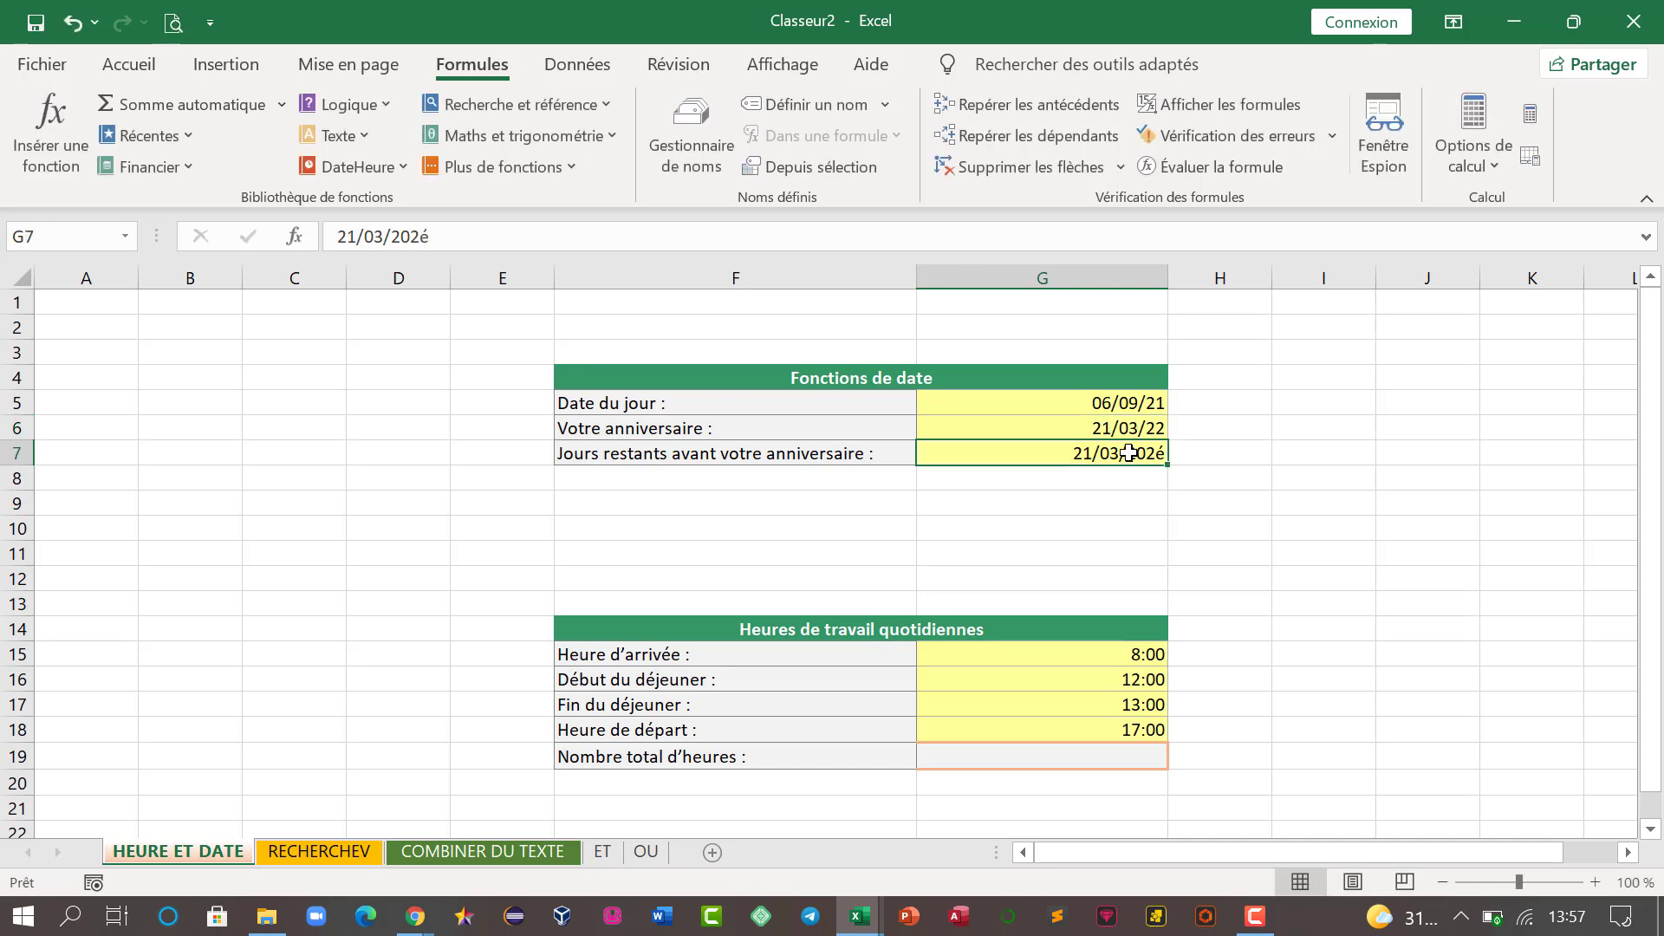
# - Replace the content of cell G7 with the formula =G6-G5 to calculate the days remaining before the birthday
pyautogui.doubleClick(1122, 453)
pyautogui.moveTo(1074, 452); pyautogui.dragTo(1176, 451)
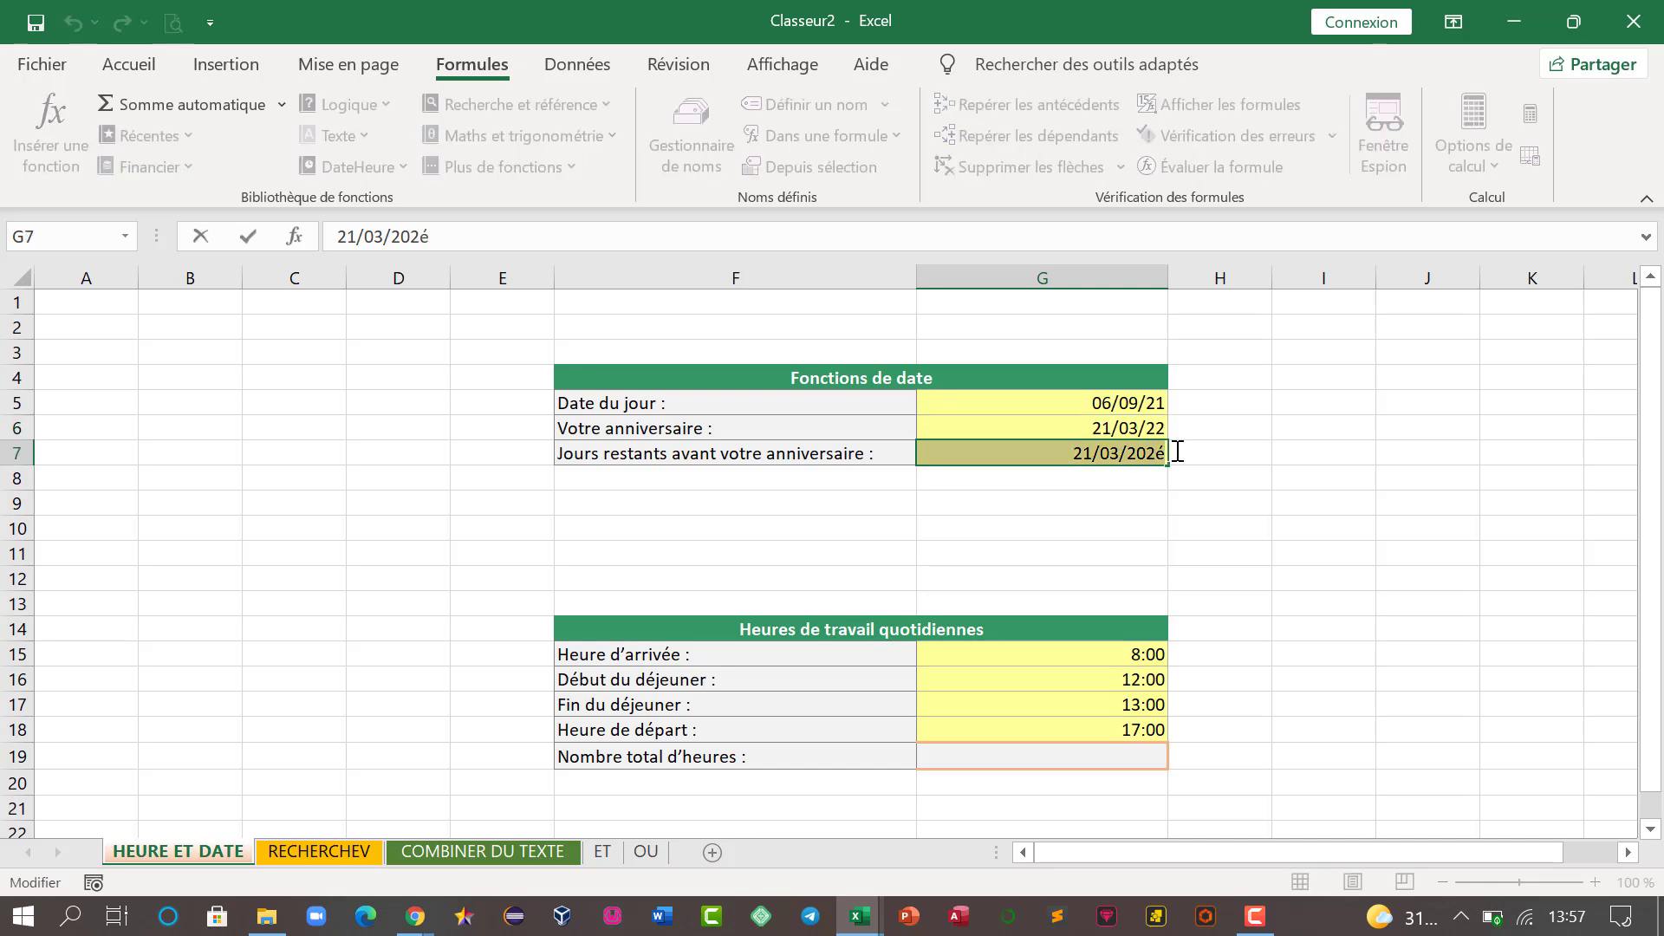
pyautogui.write('+')
pyautogui.press('BackSpace')
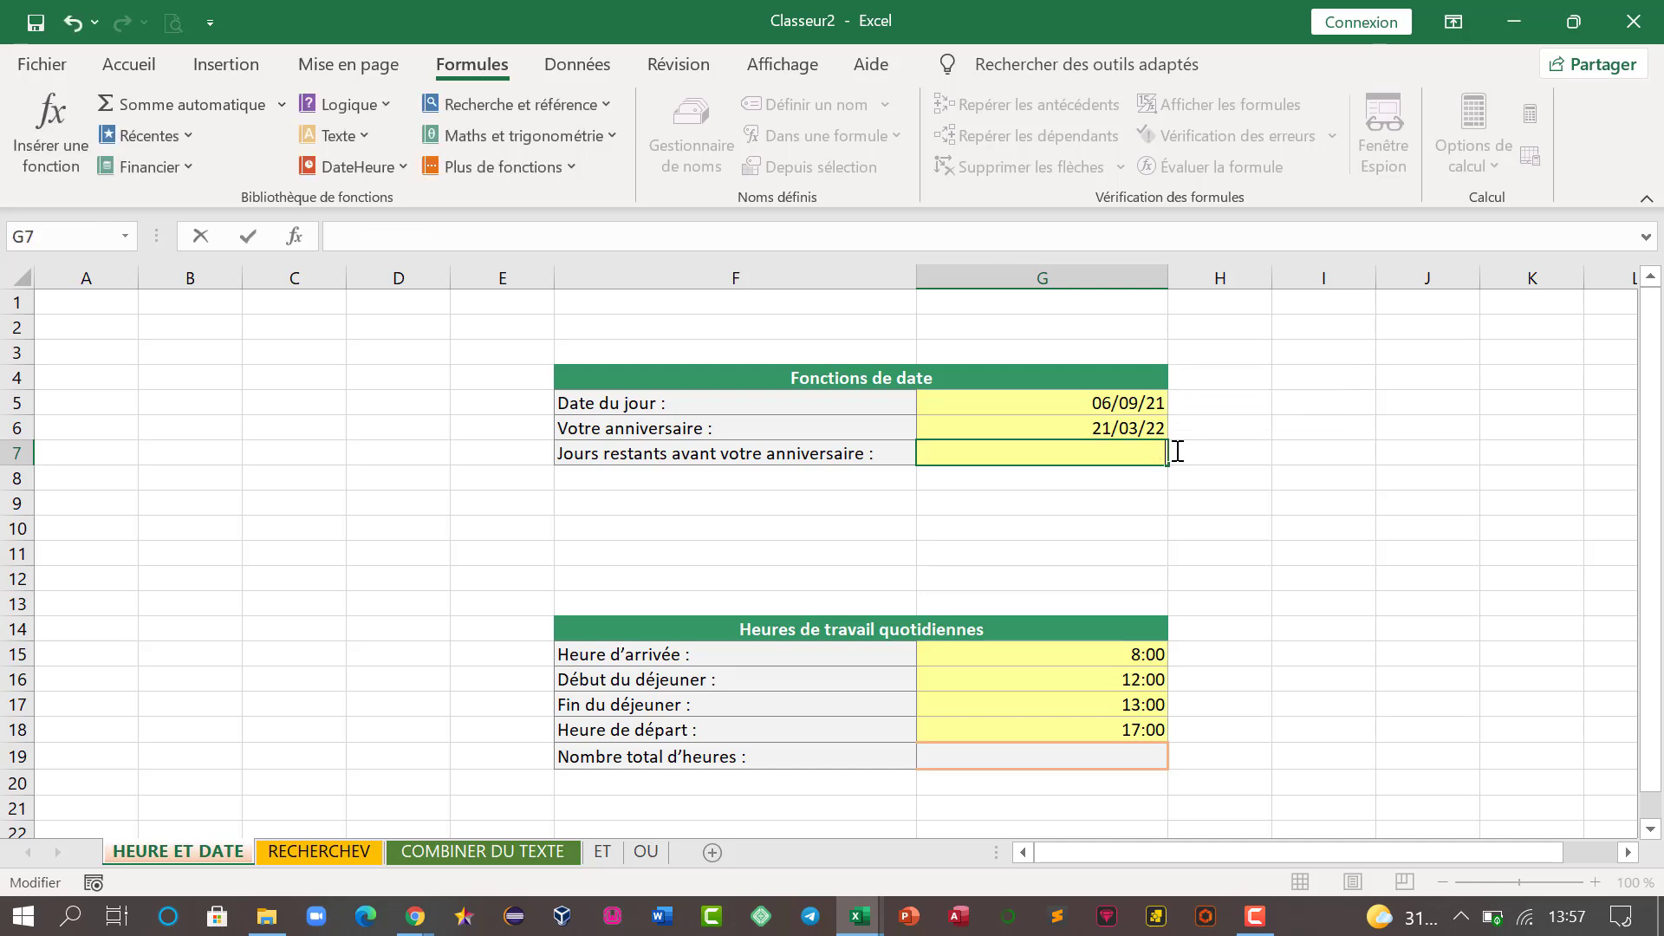
pyautogui.write('=')
pyautogui.click(1110, 431)
pyautogui.write('-')
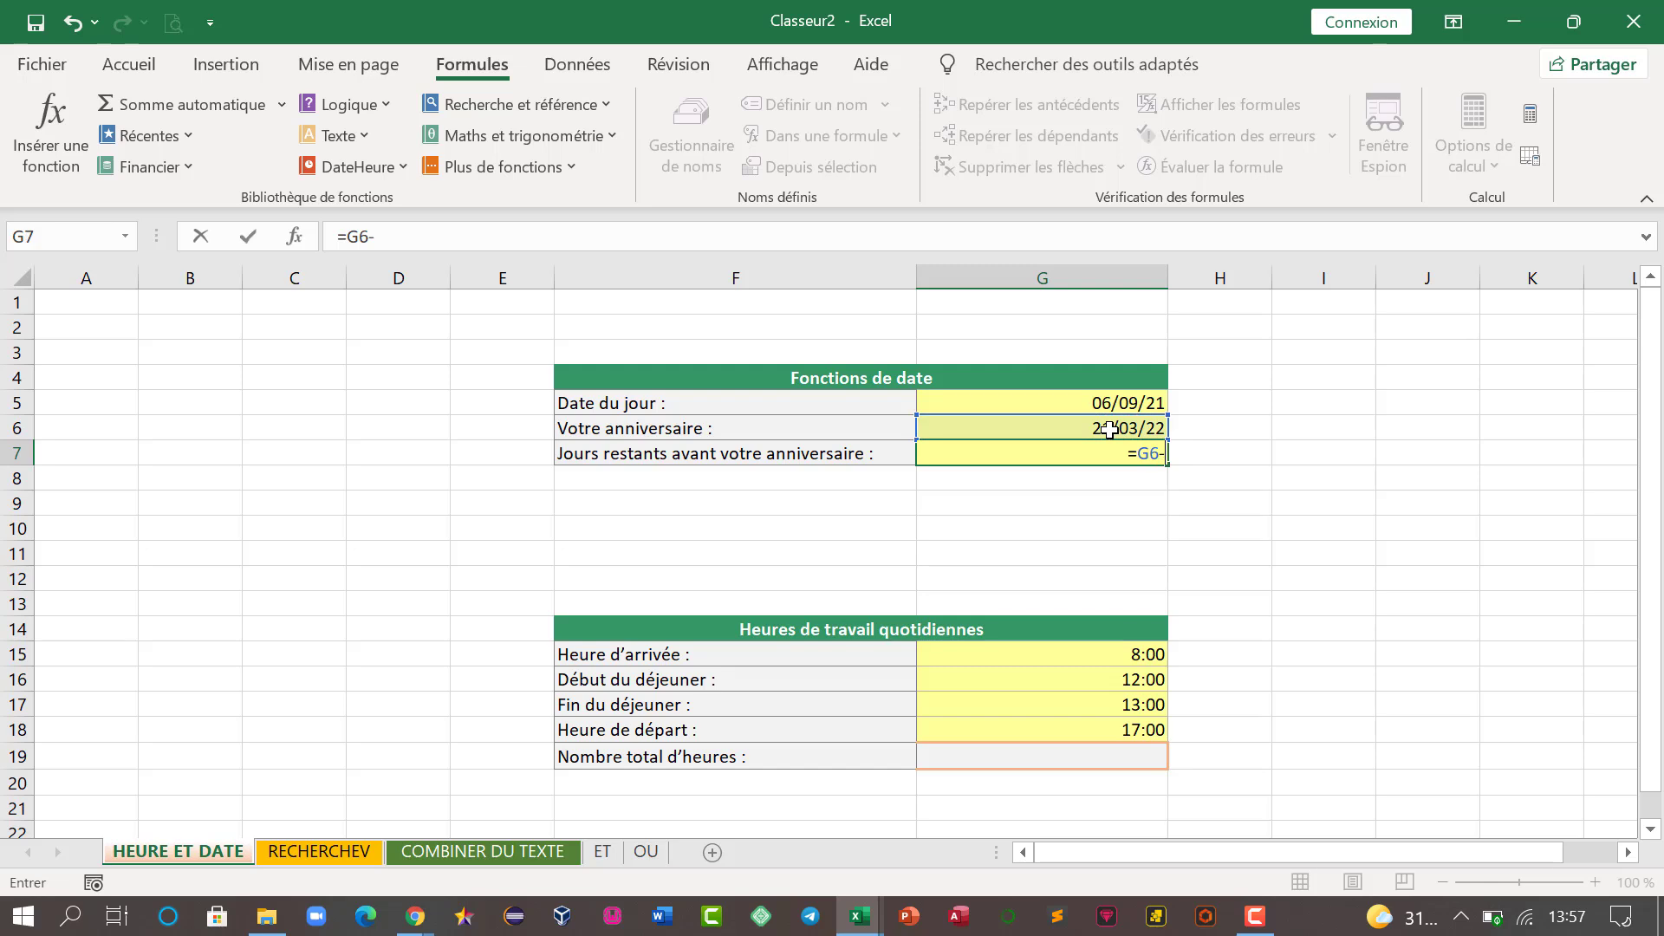
pyautogui.click(1083, 404)
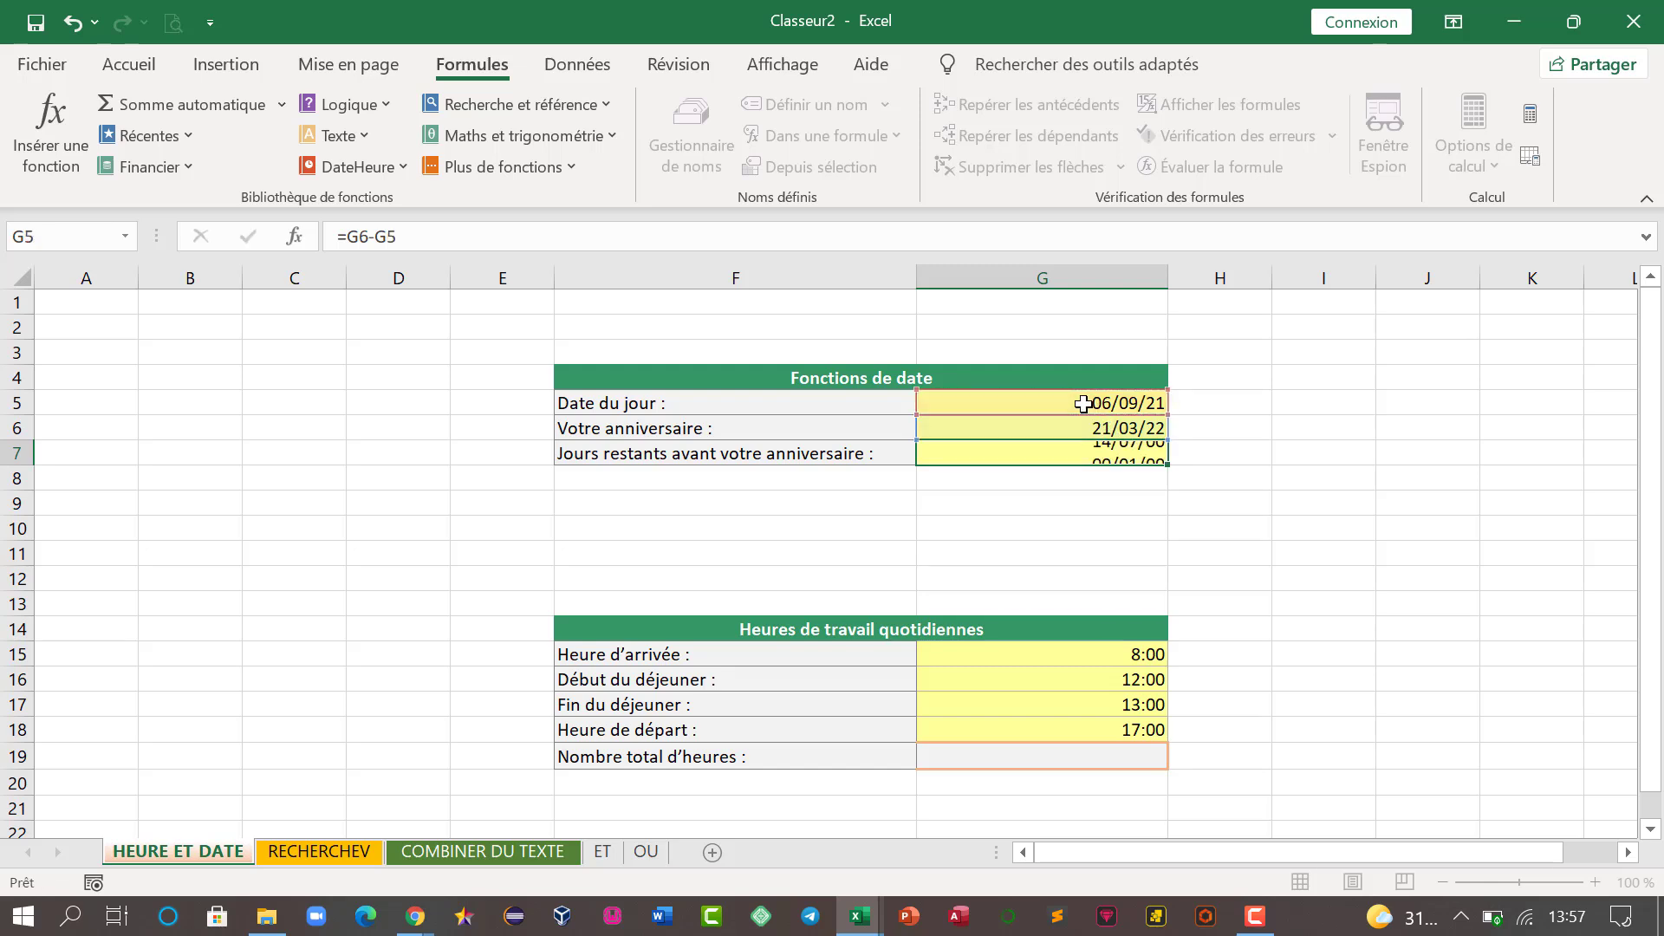
pyautogui.press('Return')
# - Format cell G7 with the Nombre category and 0 decimal places
pyautogui.click(1116, 454)
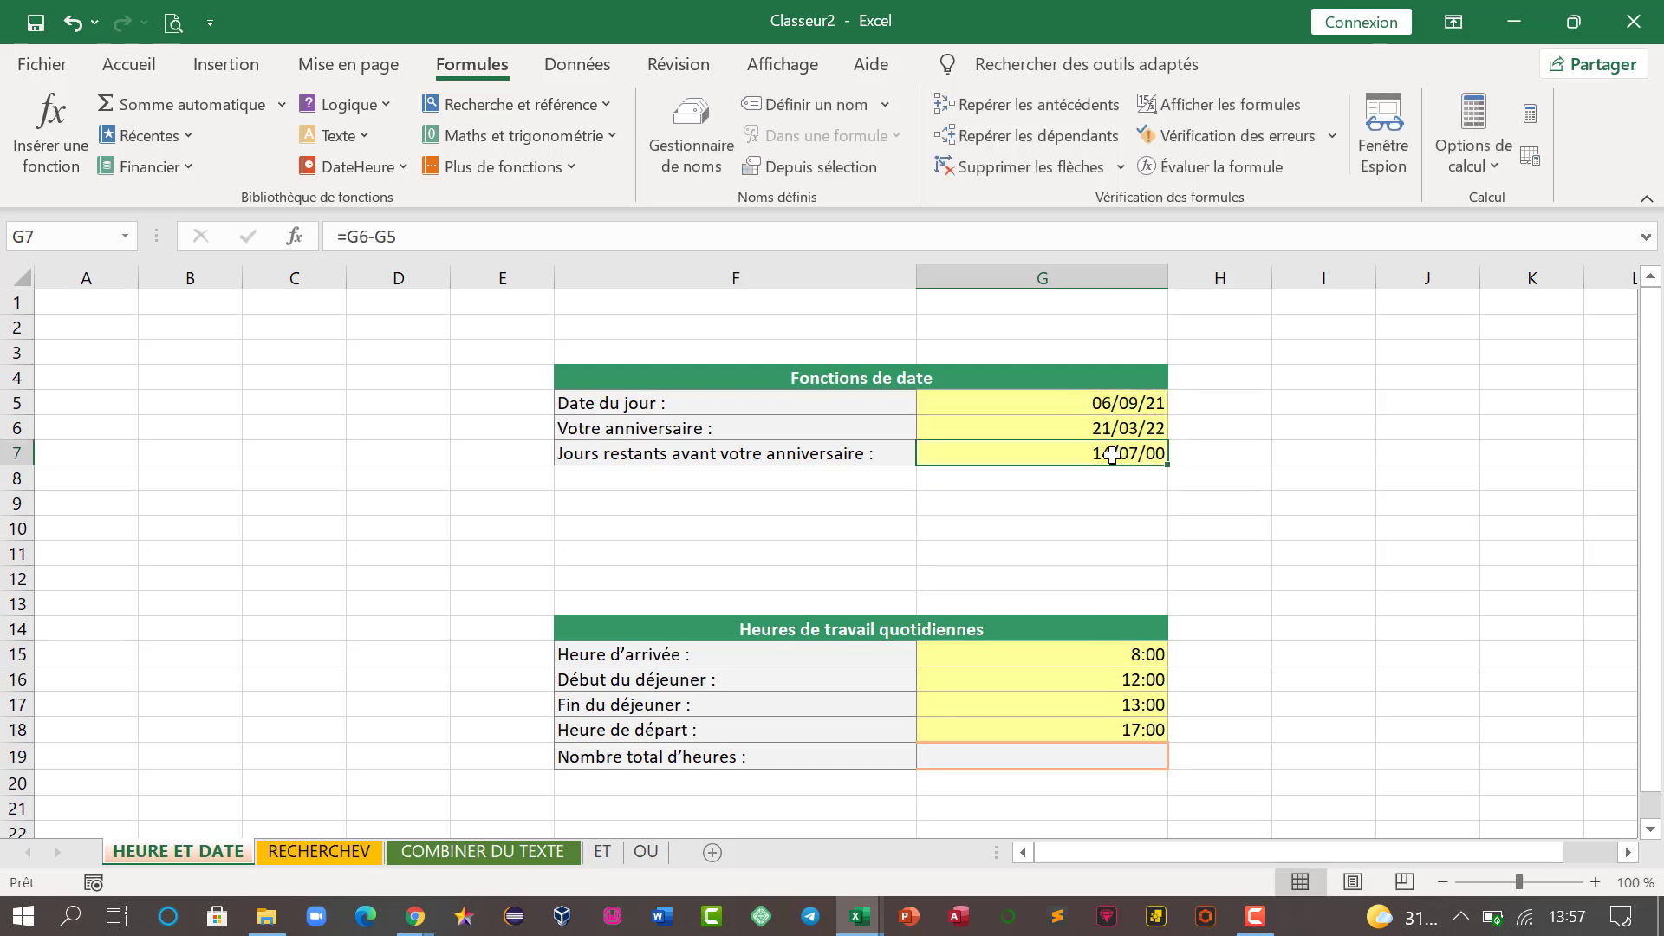
pyautogui.rightClick(1030, 452)
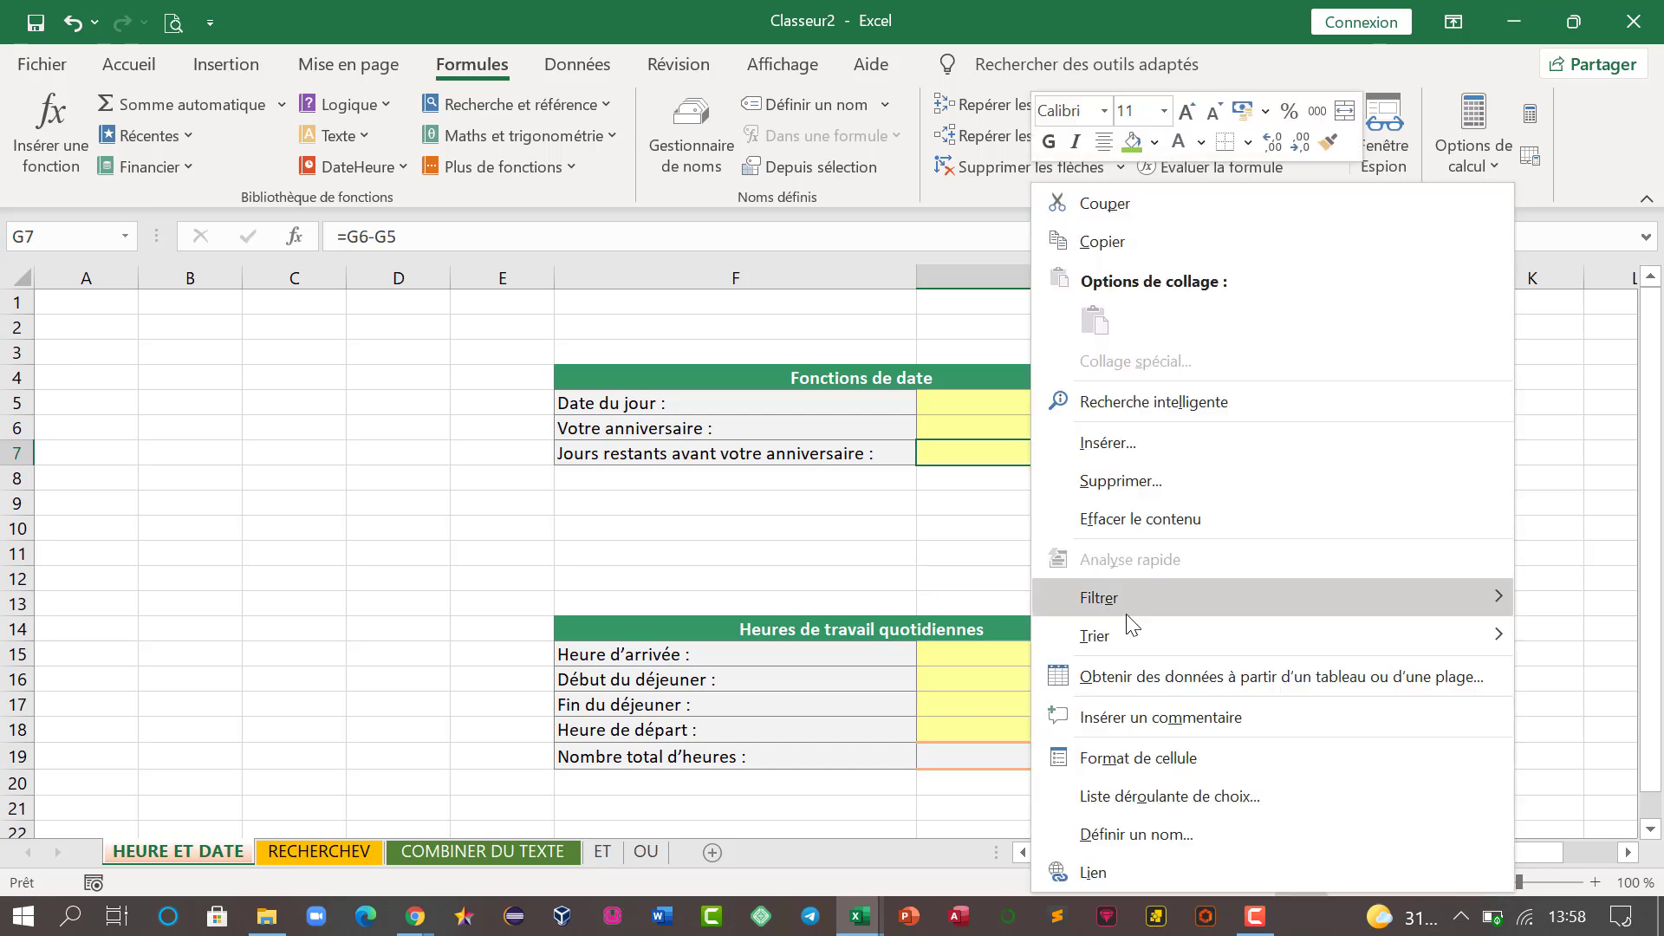
pyautogui.click(1131, 742)
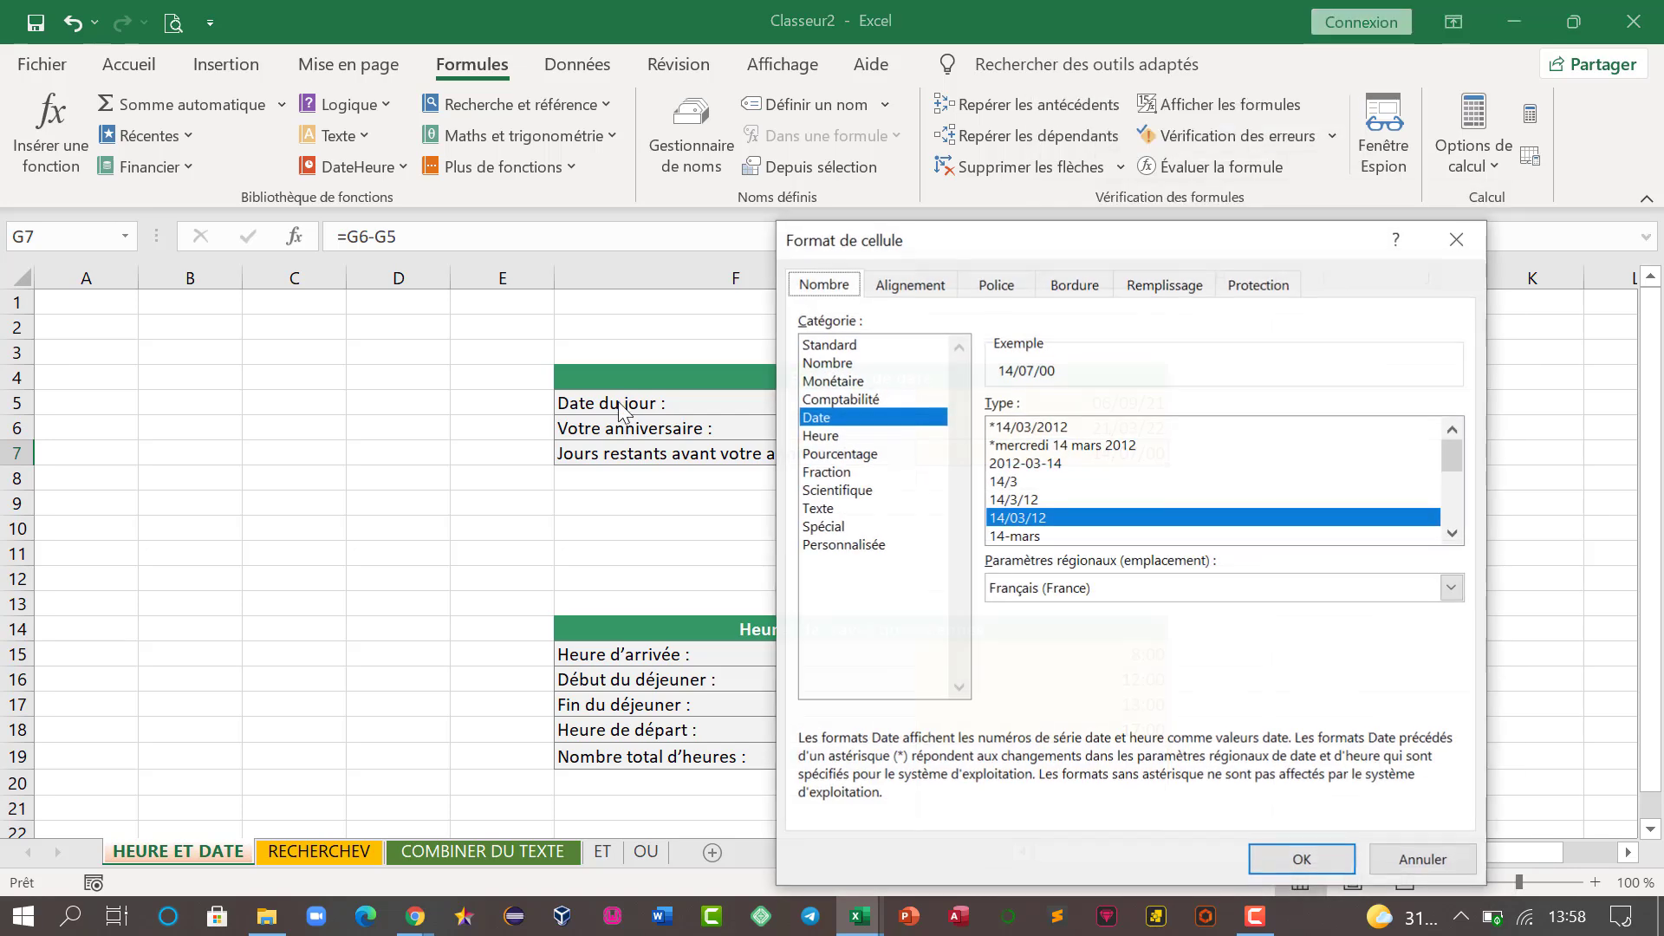
pyautogui.click(834, 365)
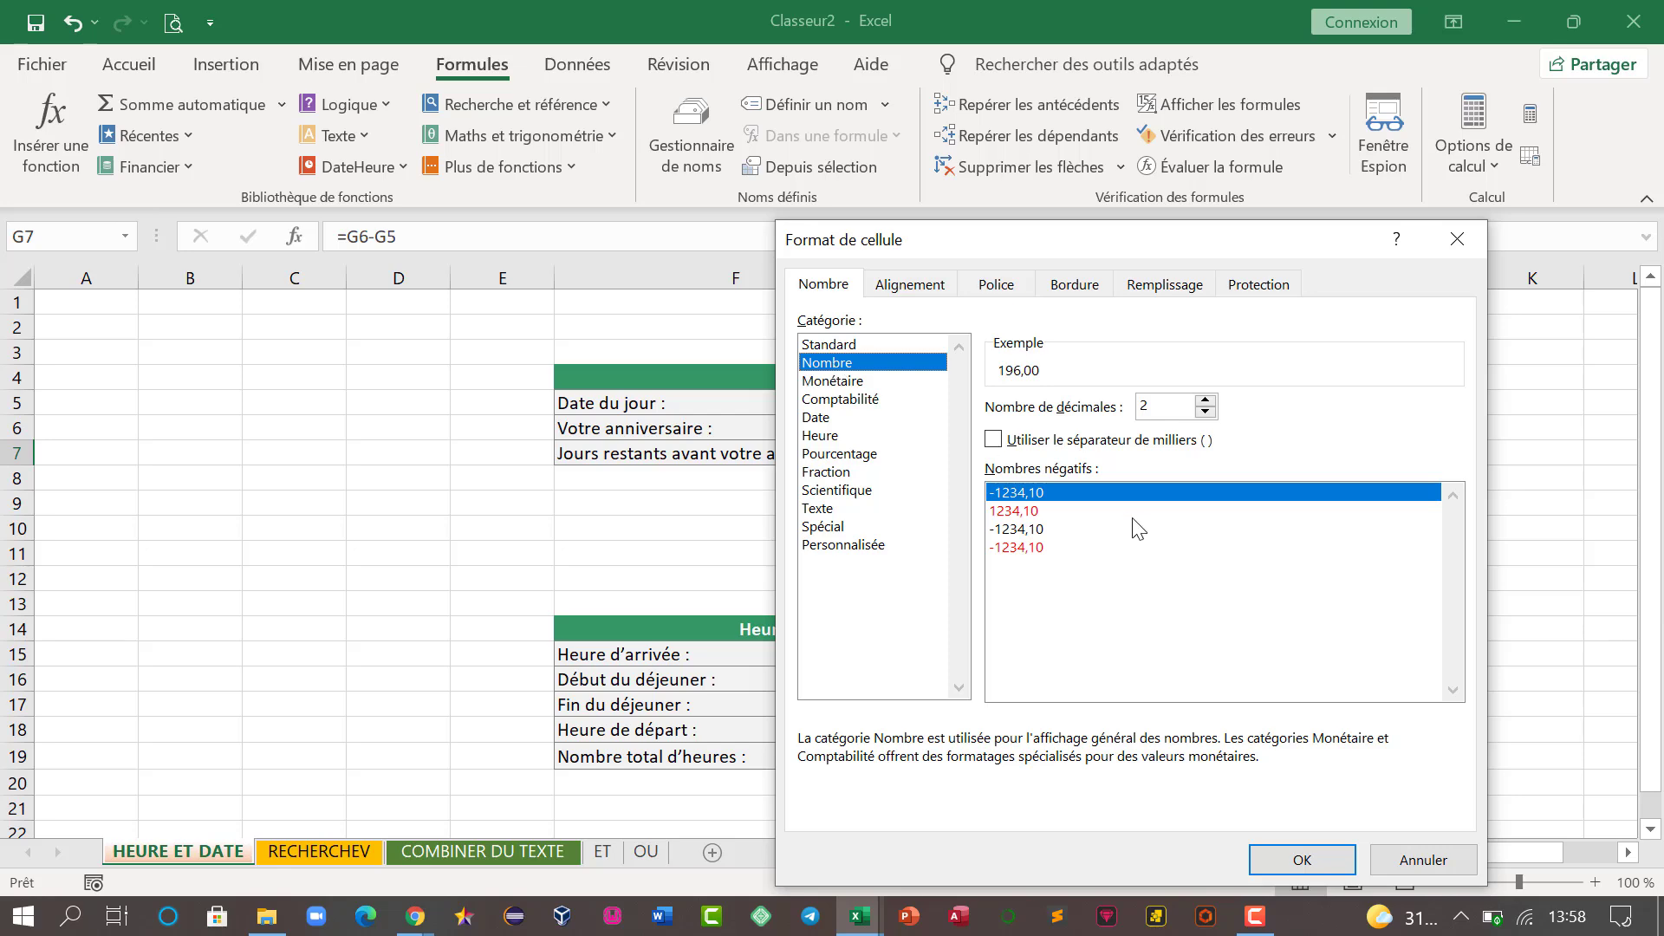
pyautogui.click(1206, 401)
pyautogui.click(1206, 402)
pyautogui.click(1206, 401)
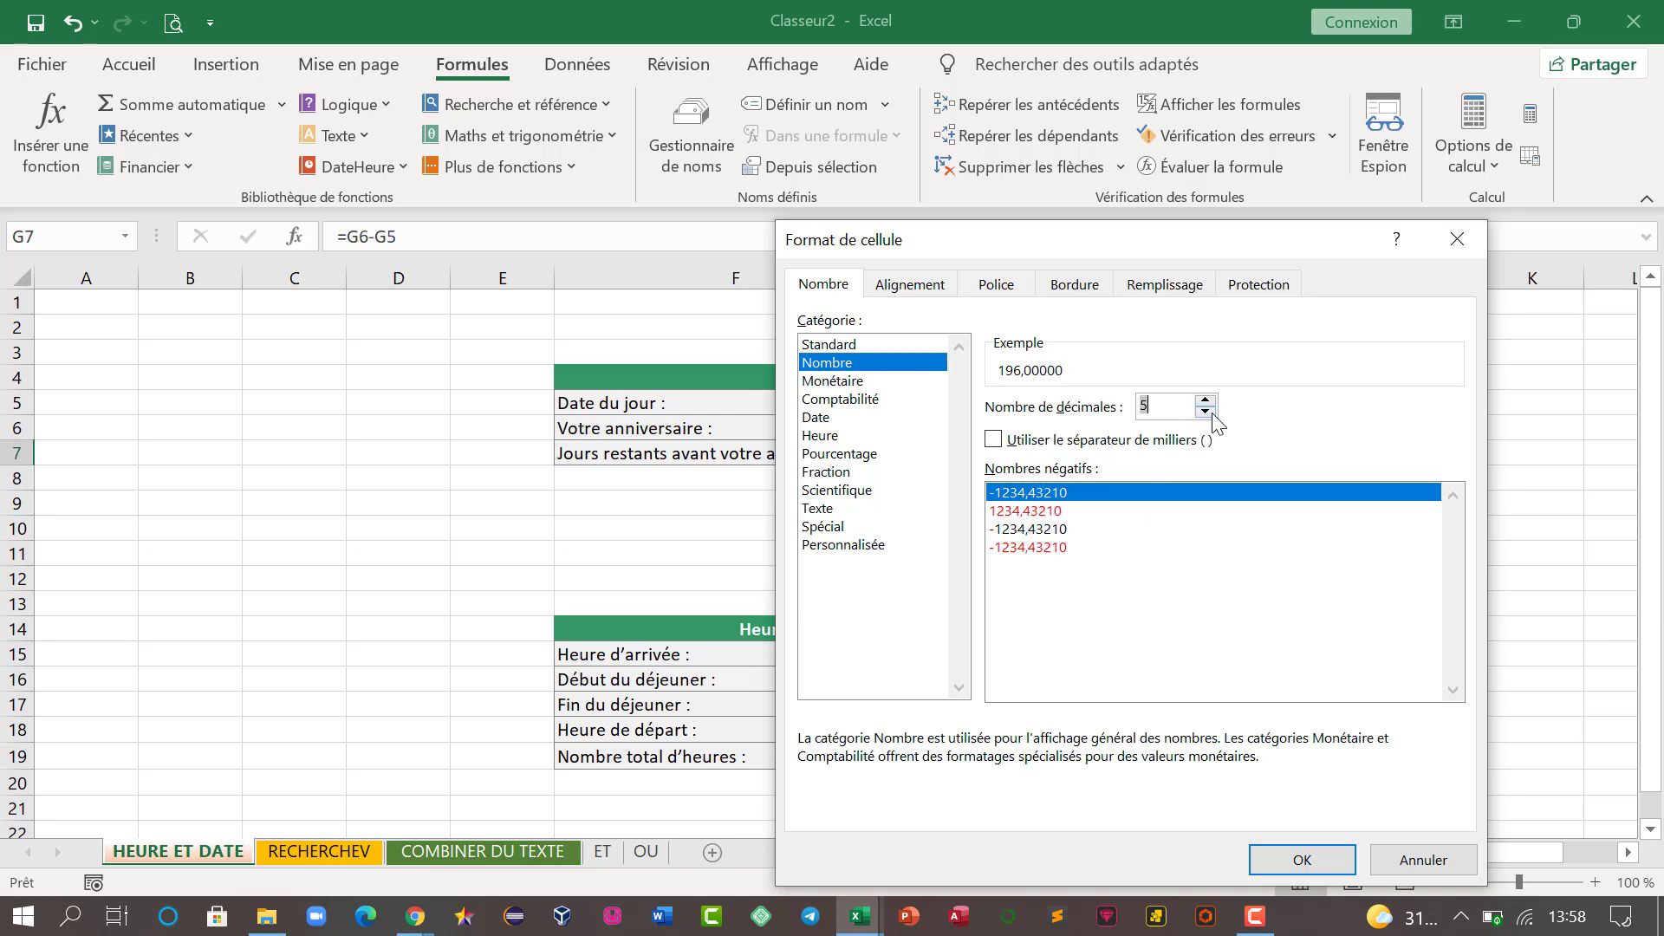
pyautogui.click(1212, 414)
pyautogui.click(1213, 415)
pyautogui.click(1213, 415)
pyautogui.click(1213, 414)
pyautogui.click(1213, 414)
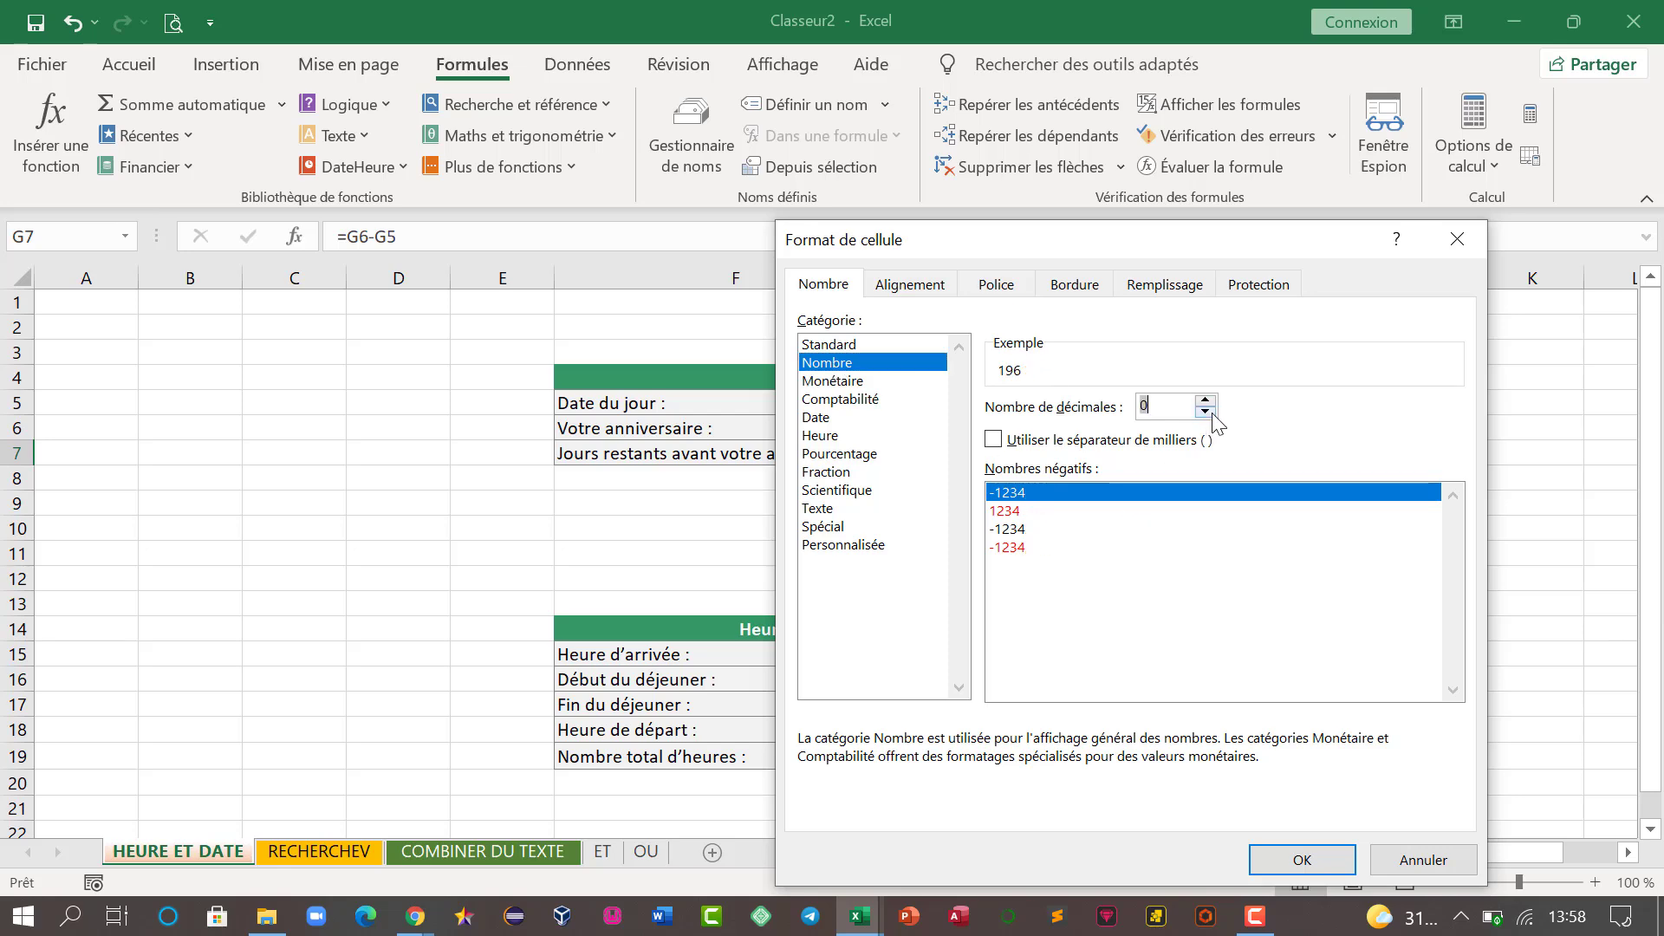
pyautogui.click(1297, 858)
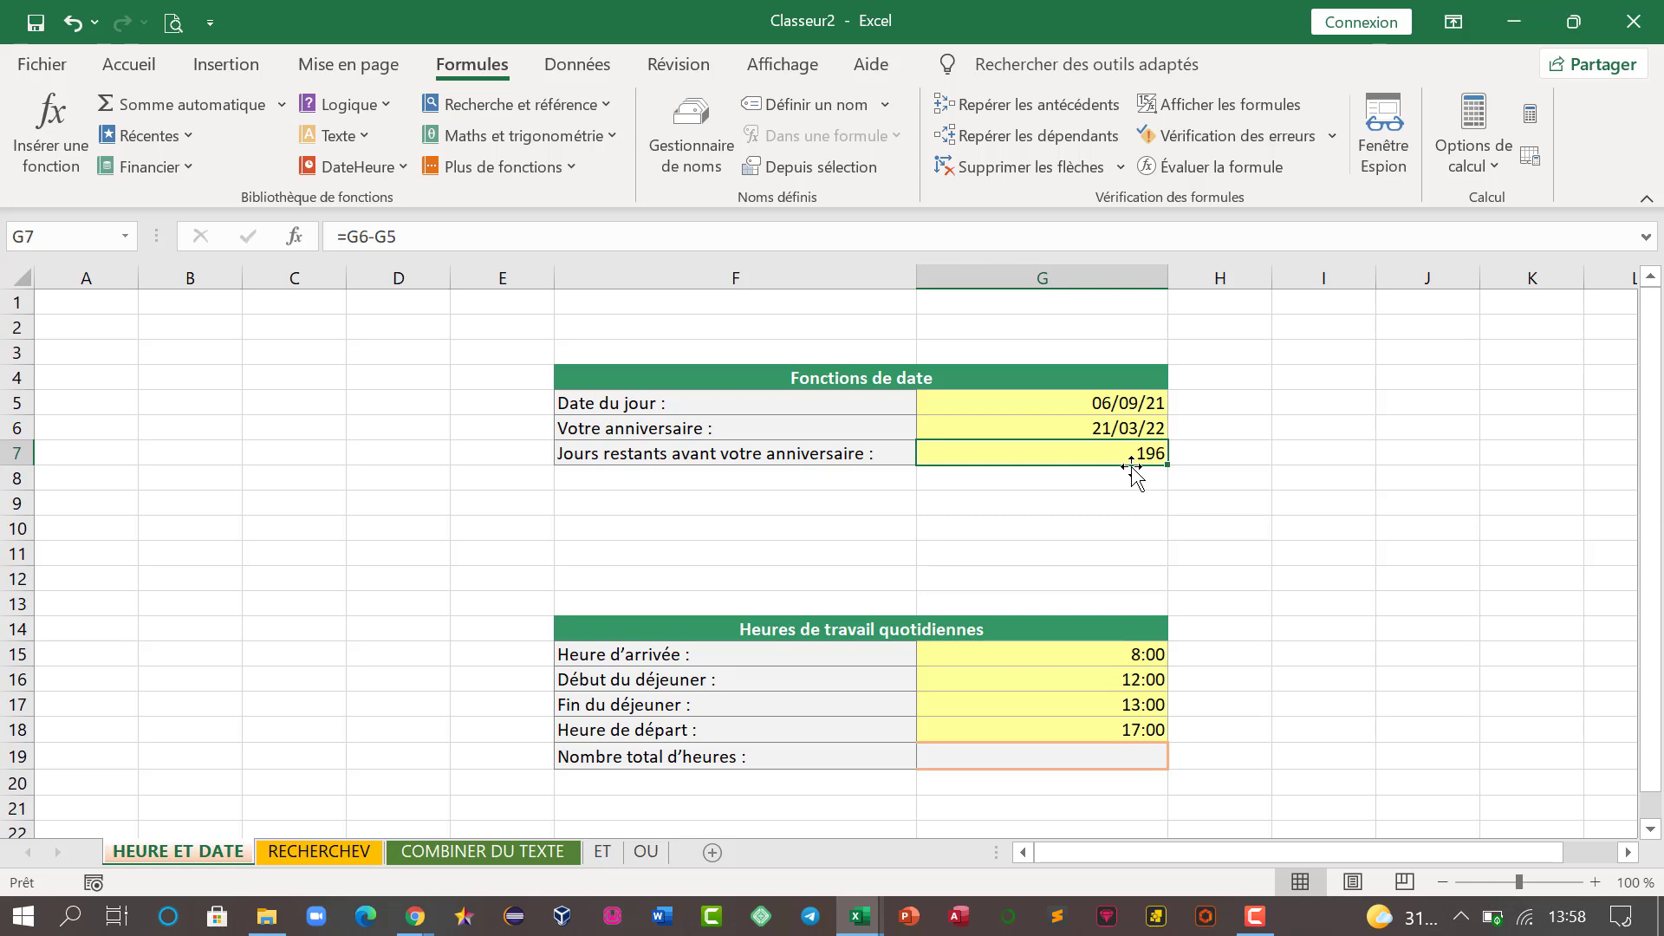
pyautogui.click(1229, 551)
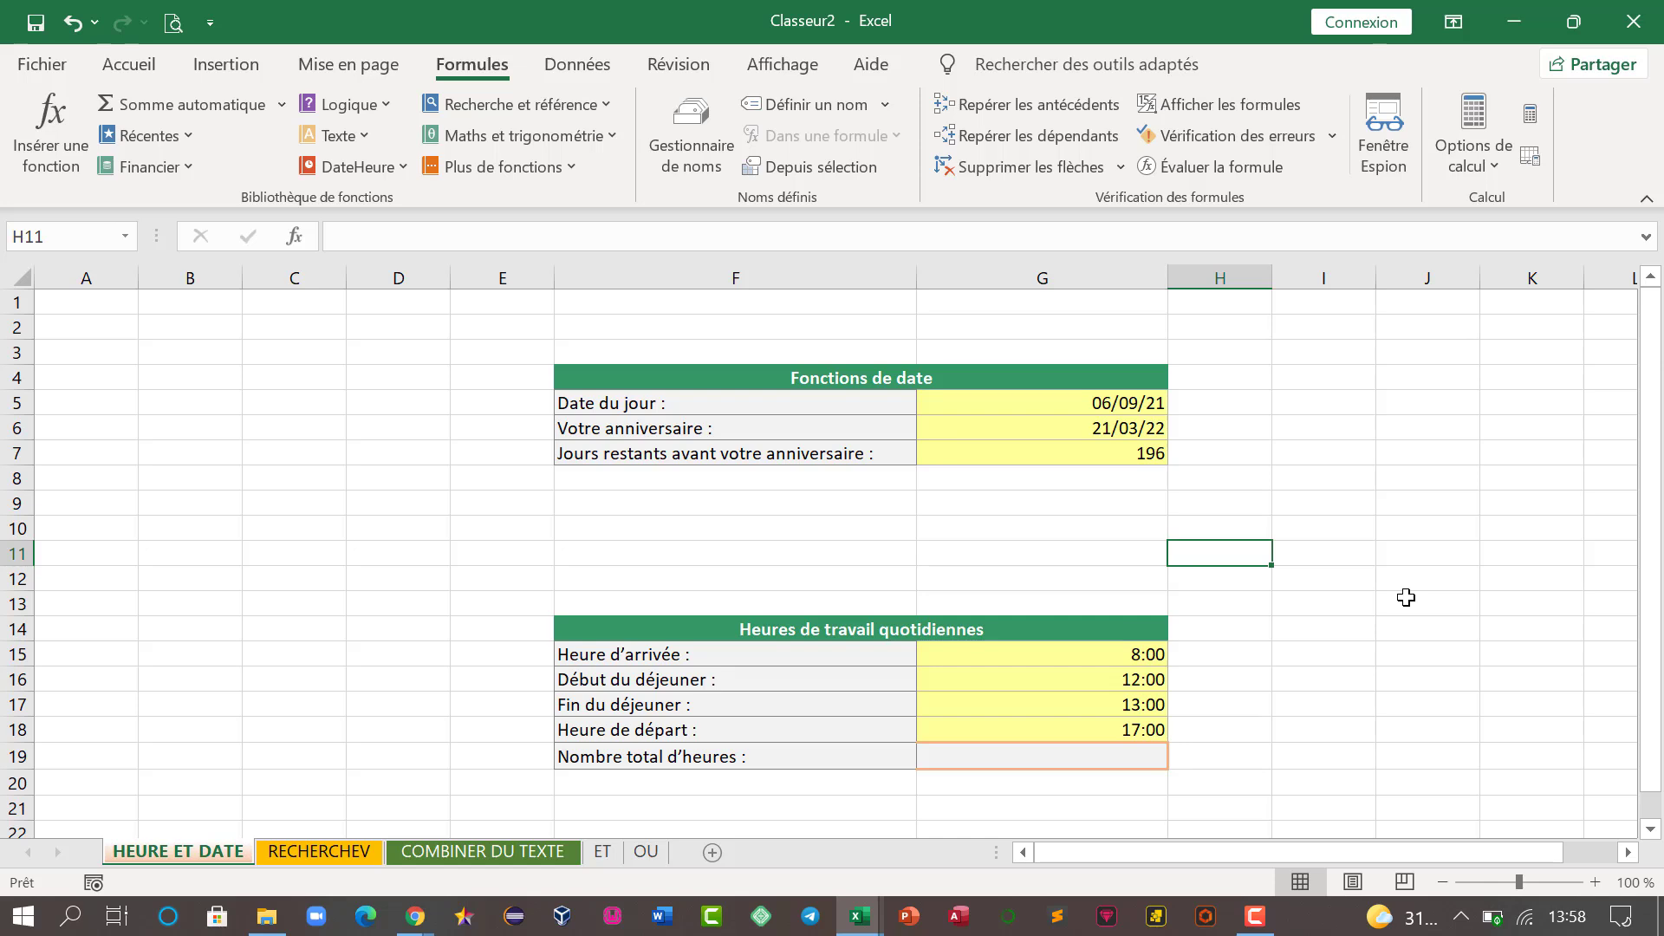
# - Begin a formula in cell G19 beside "Nombre total d'heures" that subtracts arrival from departure time: =(G18-G15)
pyautogui.click(1107, 759)
pyautogui.write('=')
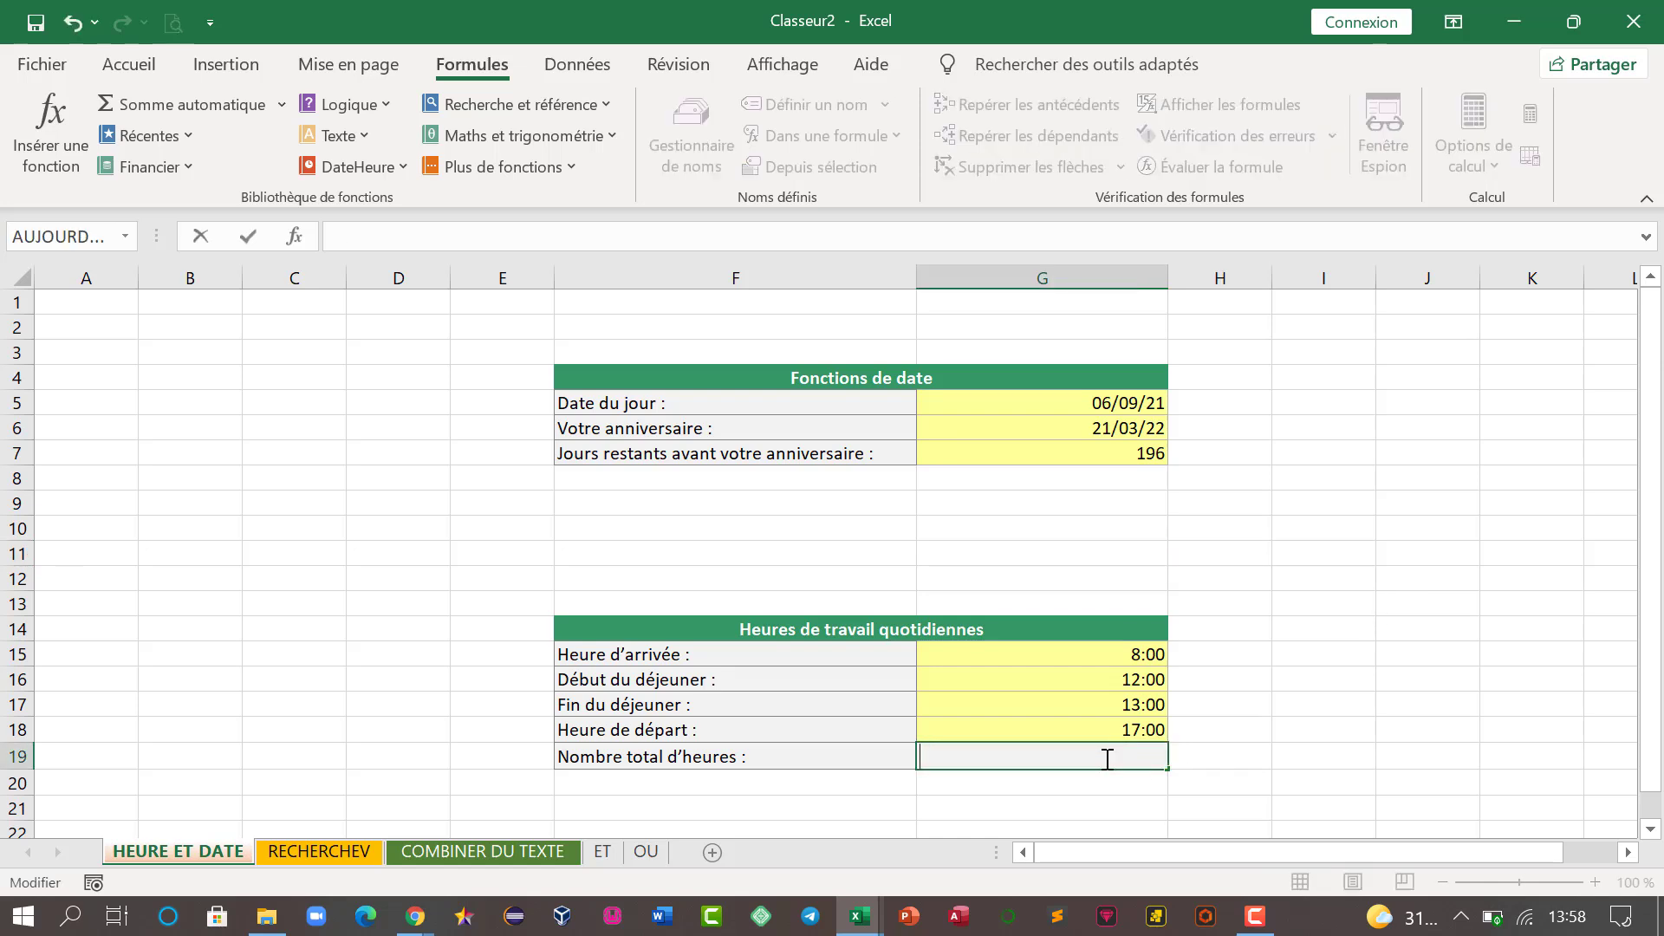
pyautogui.write('=')
pyautogui.write('(')
pyautogui.click(1118, 730)
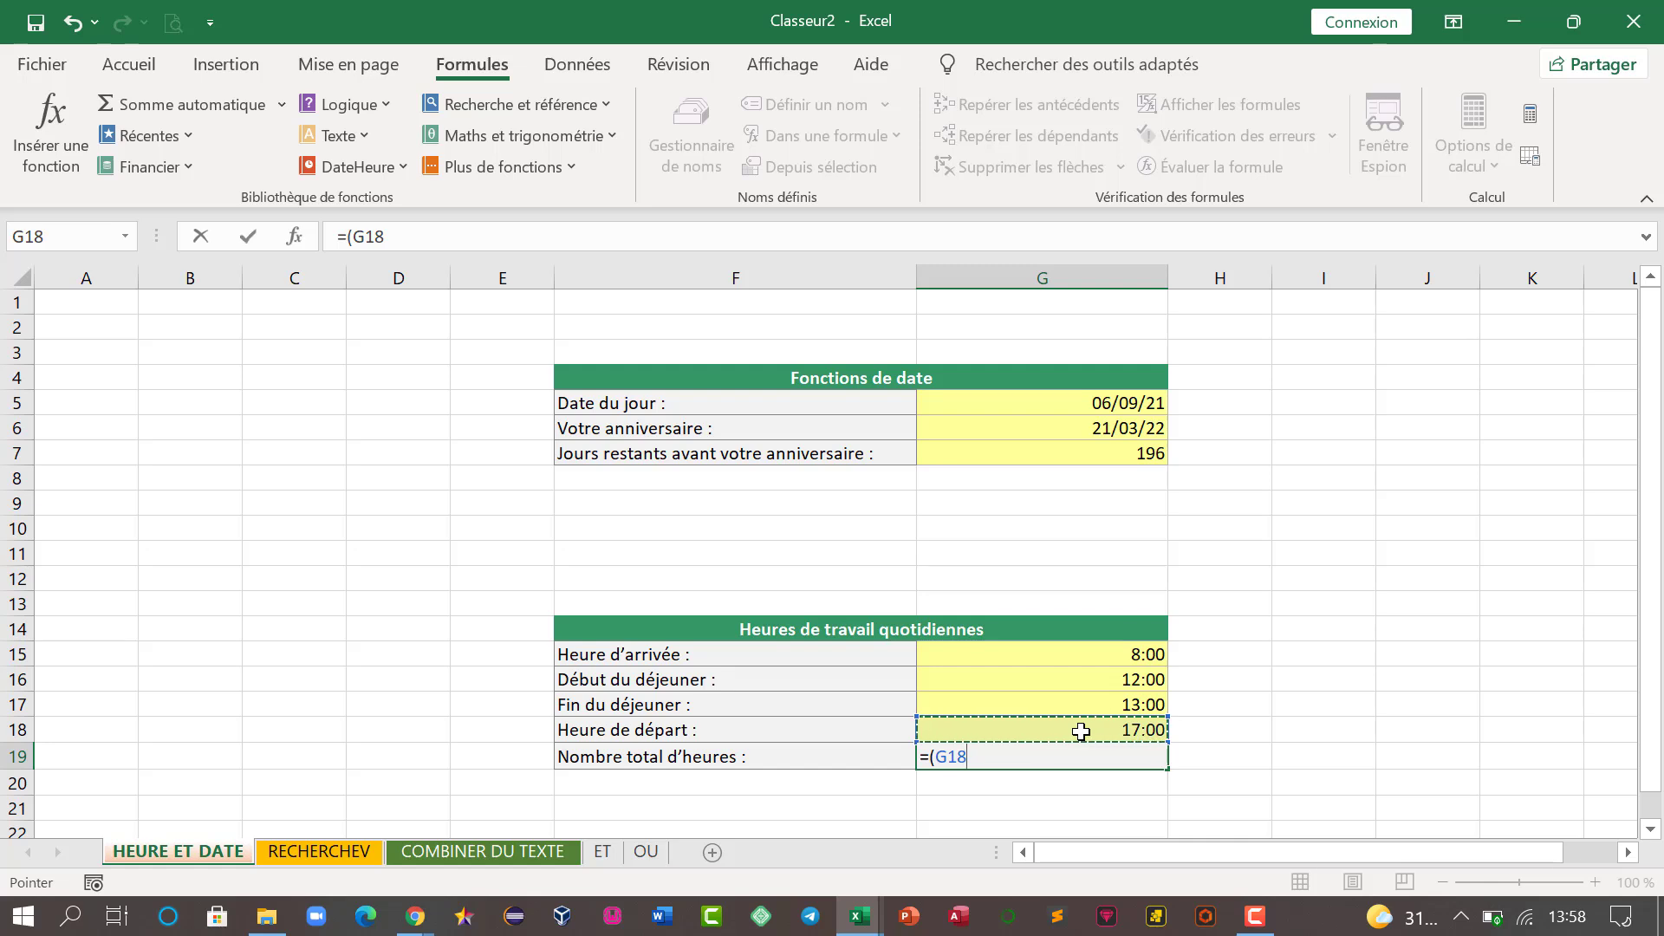
pyautogui.write('-')
pyautogui.click(1114, 676)
pyautogui.press('BackSpace')
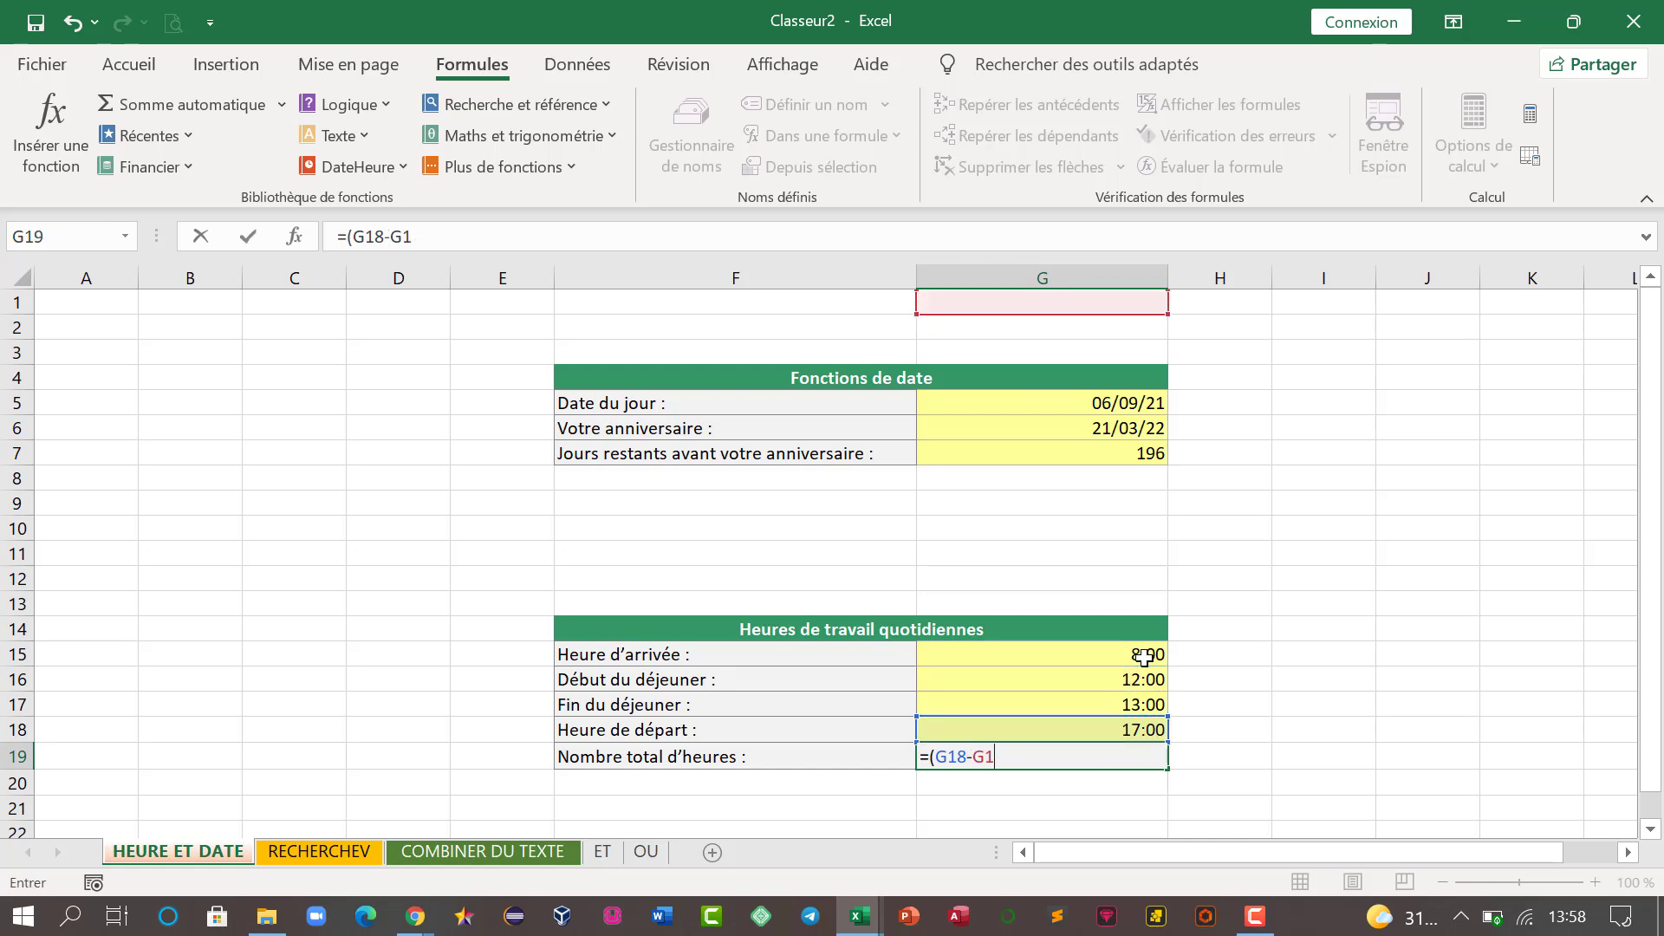
pyautogui.press('BackSpace')
pyautogui.press('BackSpace')
pyautogui.click(1119, 649)
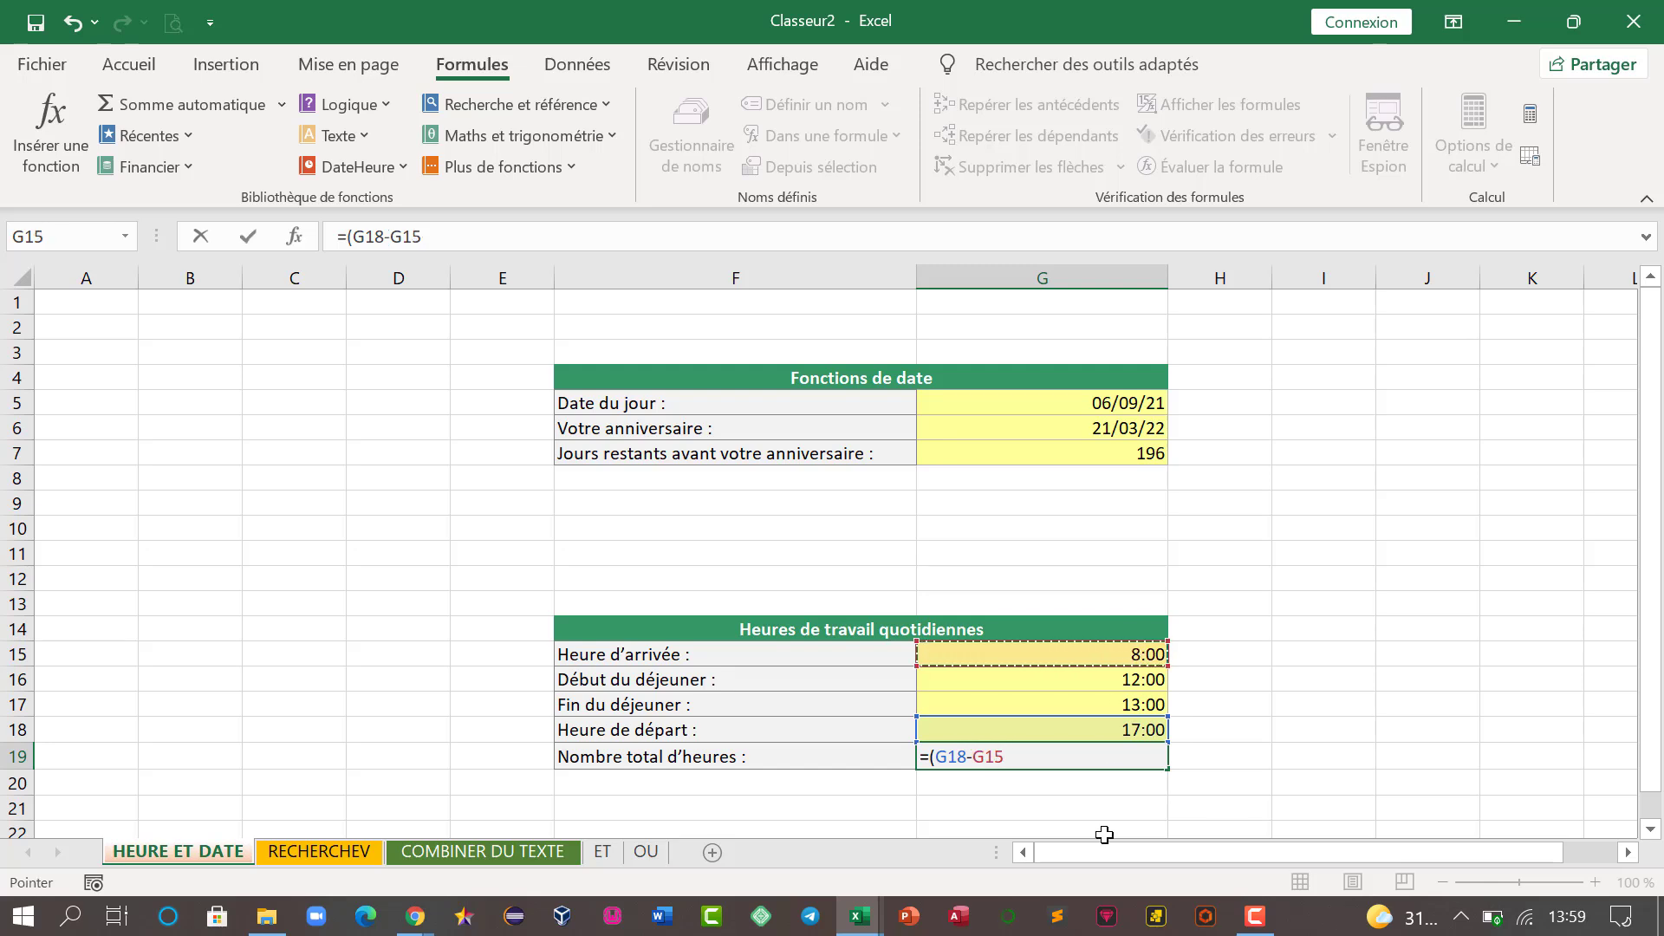
pyautogui.write(')')
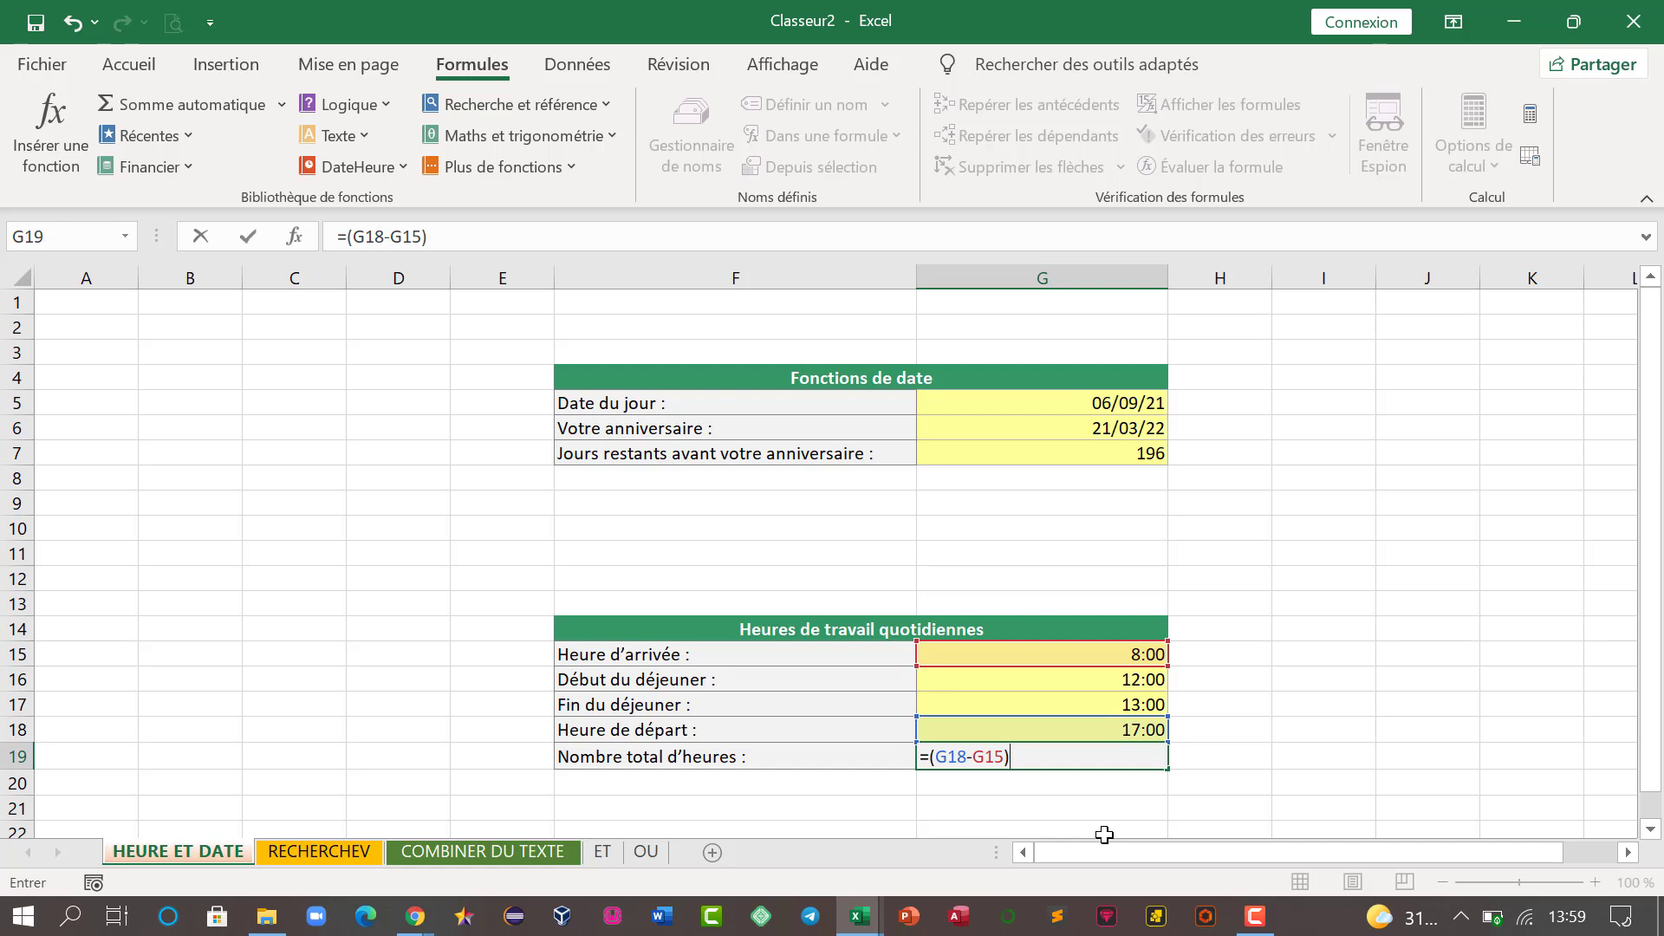
# - Complete the G19 formula by subtracting the lunch break, giving =(G18-G15)-(G17-G16)
pyautogui.write('-(')
pyautogui.click(1126, 704)
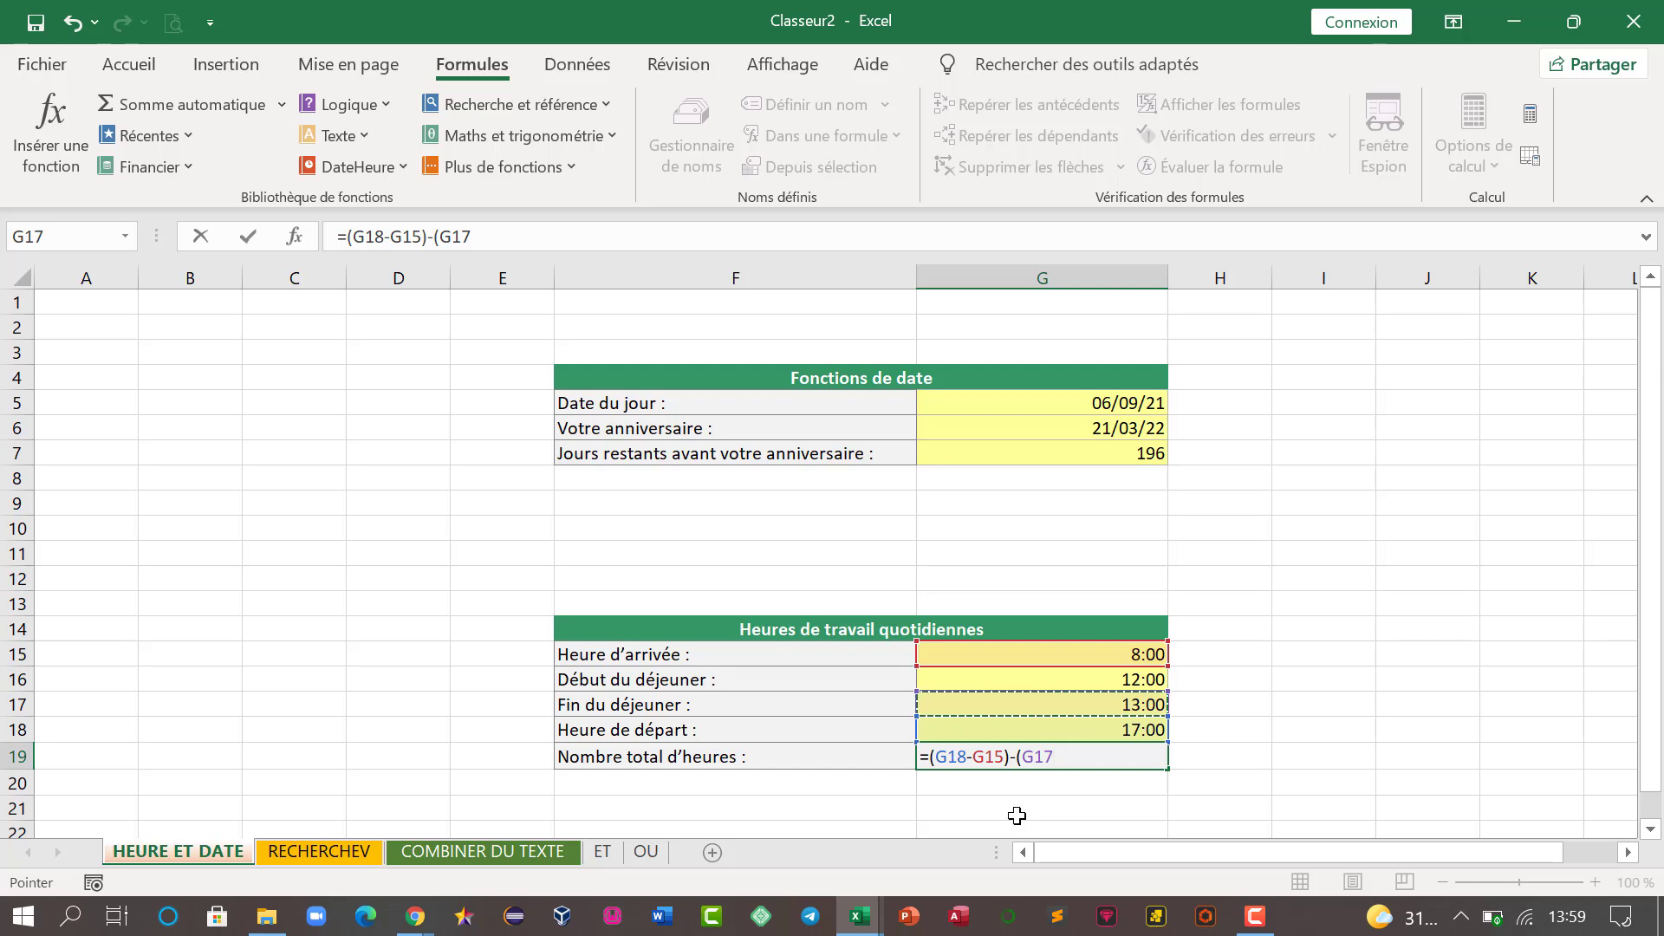
pyautogui.write('-')
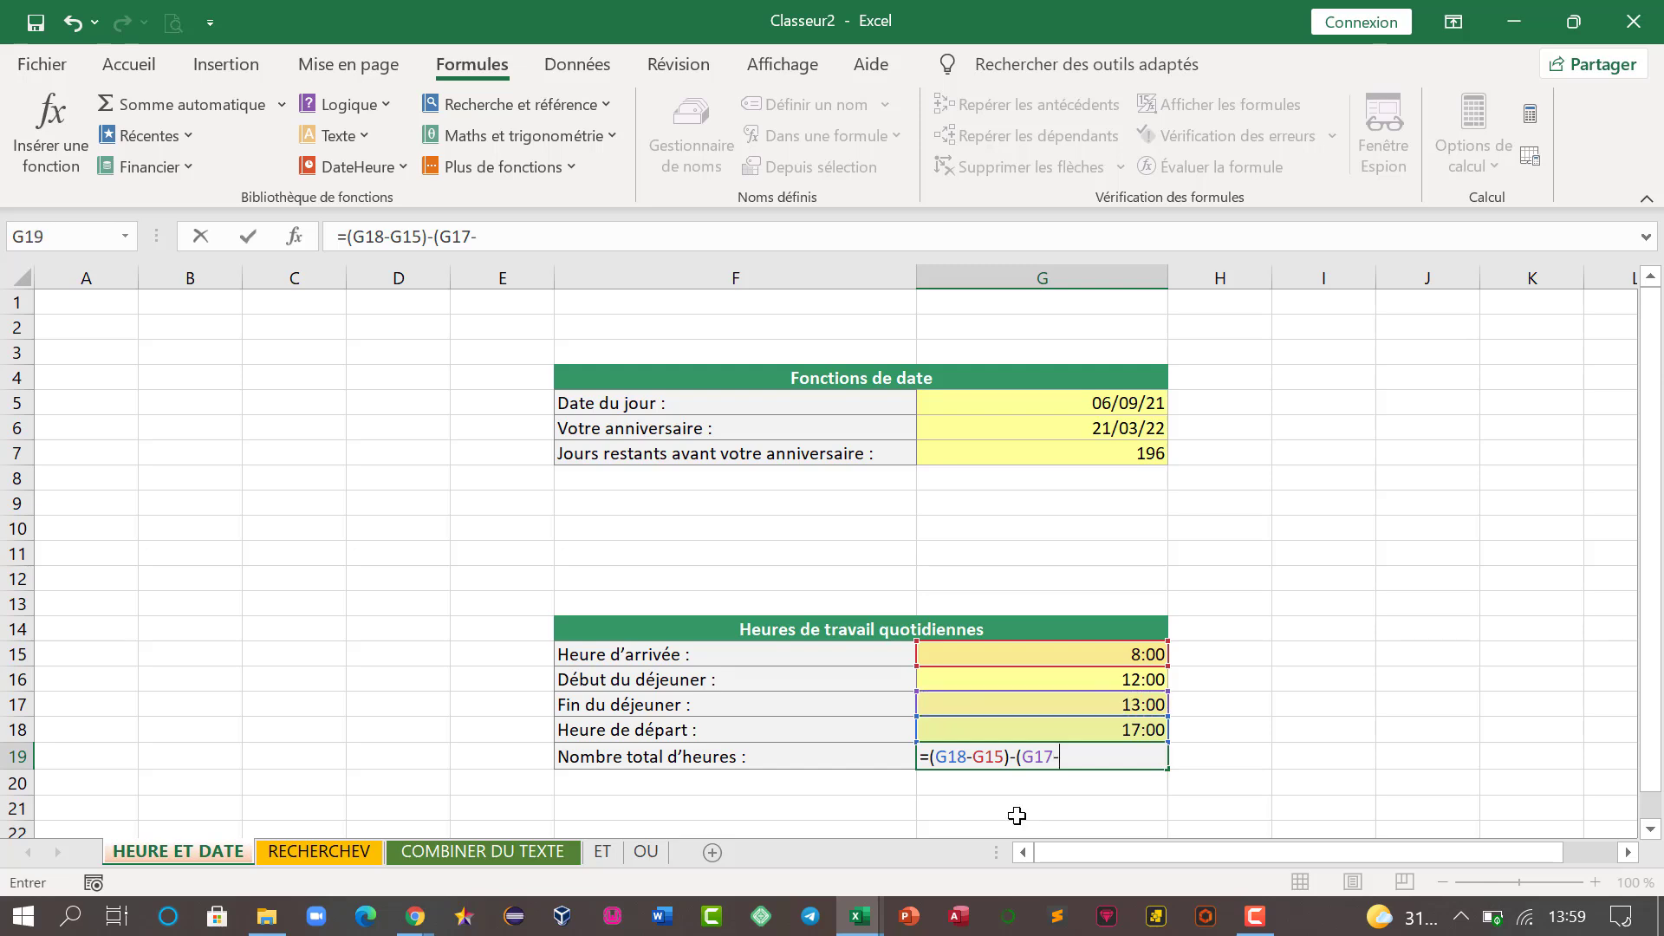
pyautogui.click(1106, 680)
pyautogui.write(')')
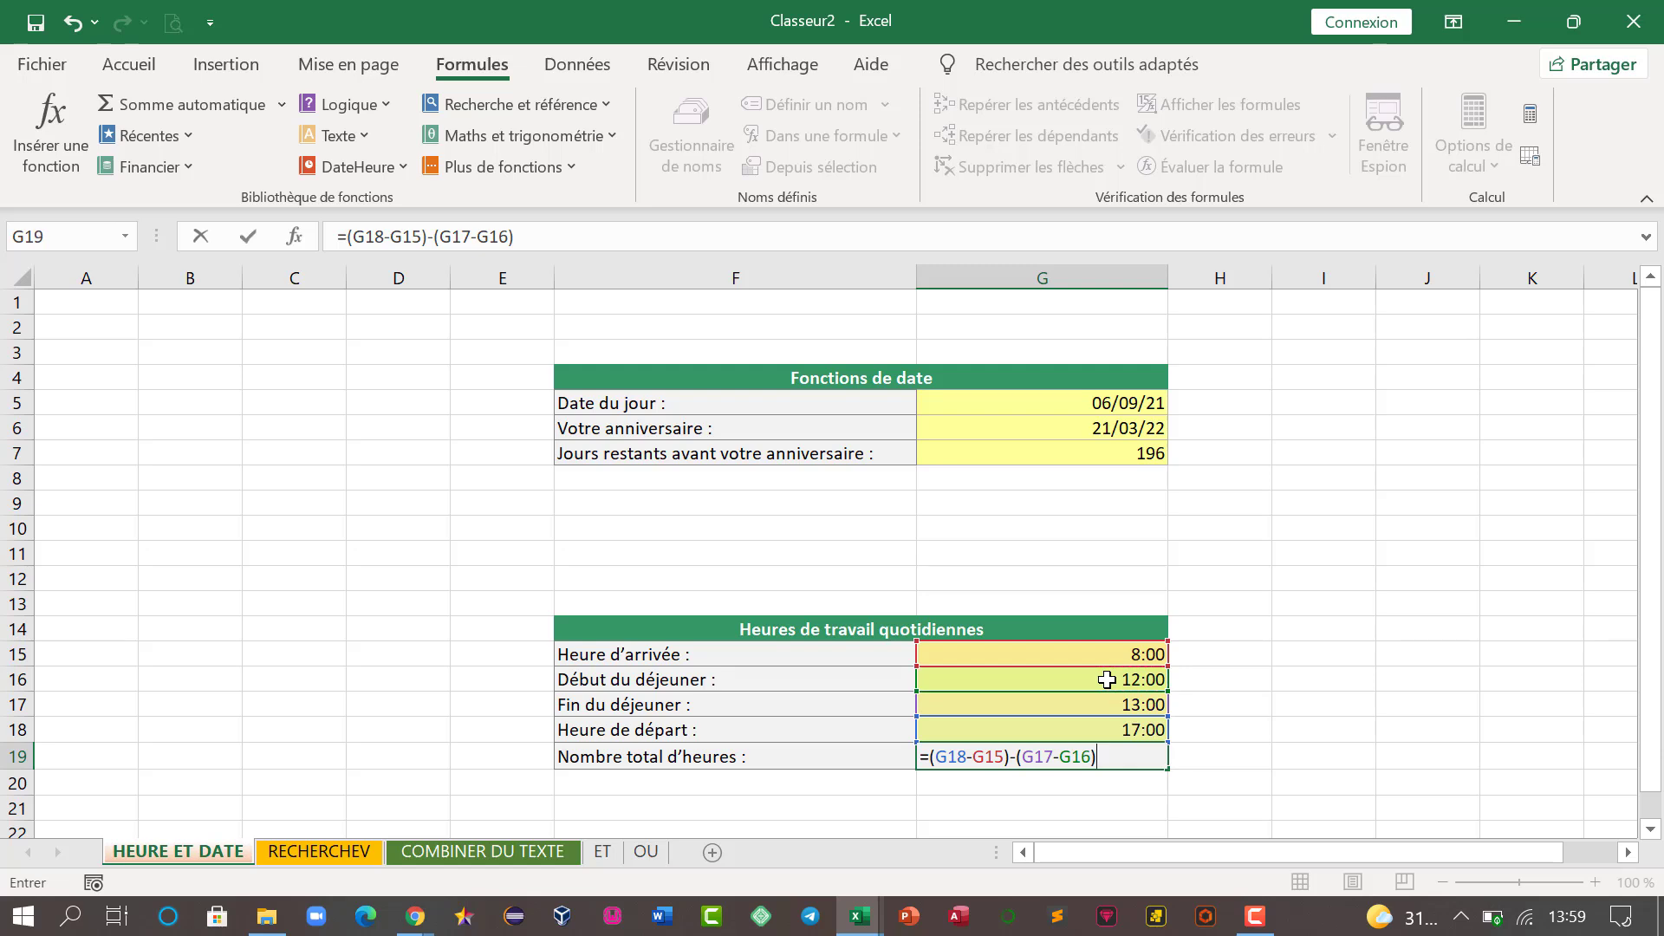
pyautogui.press('Return')
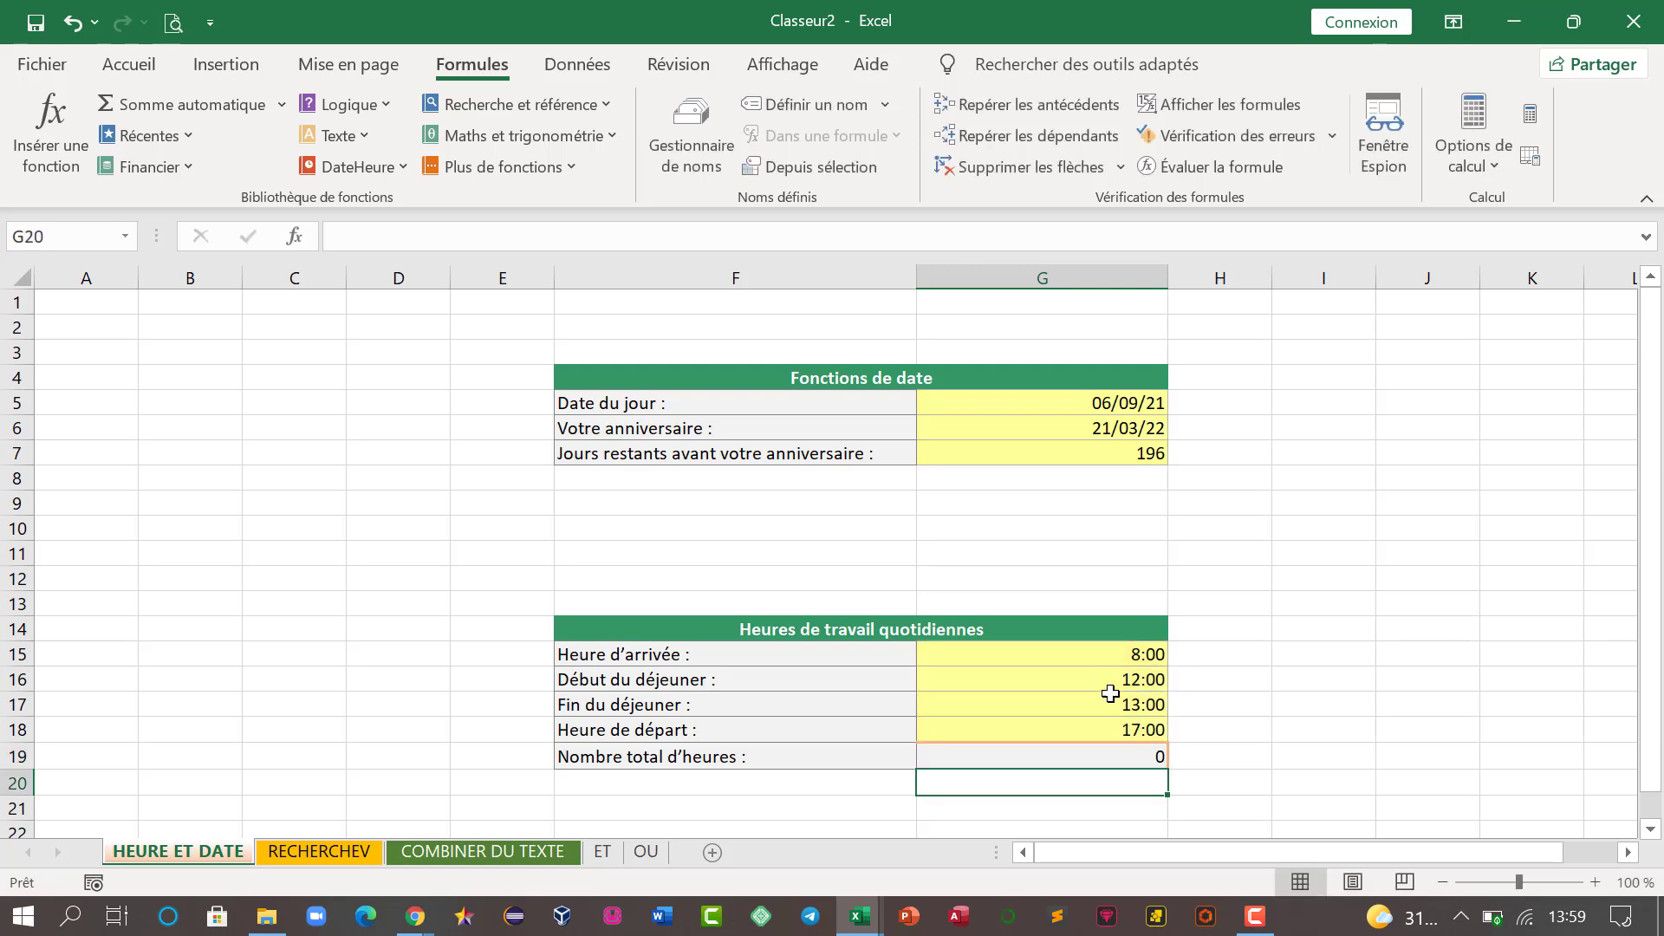
# - Format the total hours in cell G19 with the Heure category
pyautogui.click(1144, 756)
pyautogui.rightClick(1144, 756)
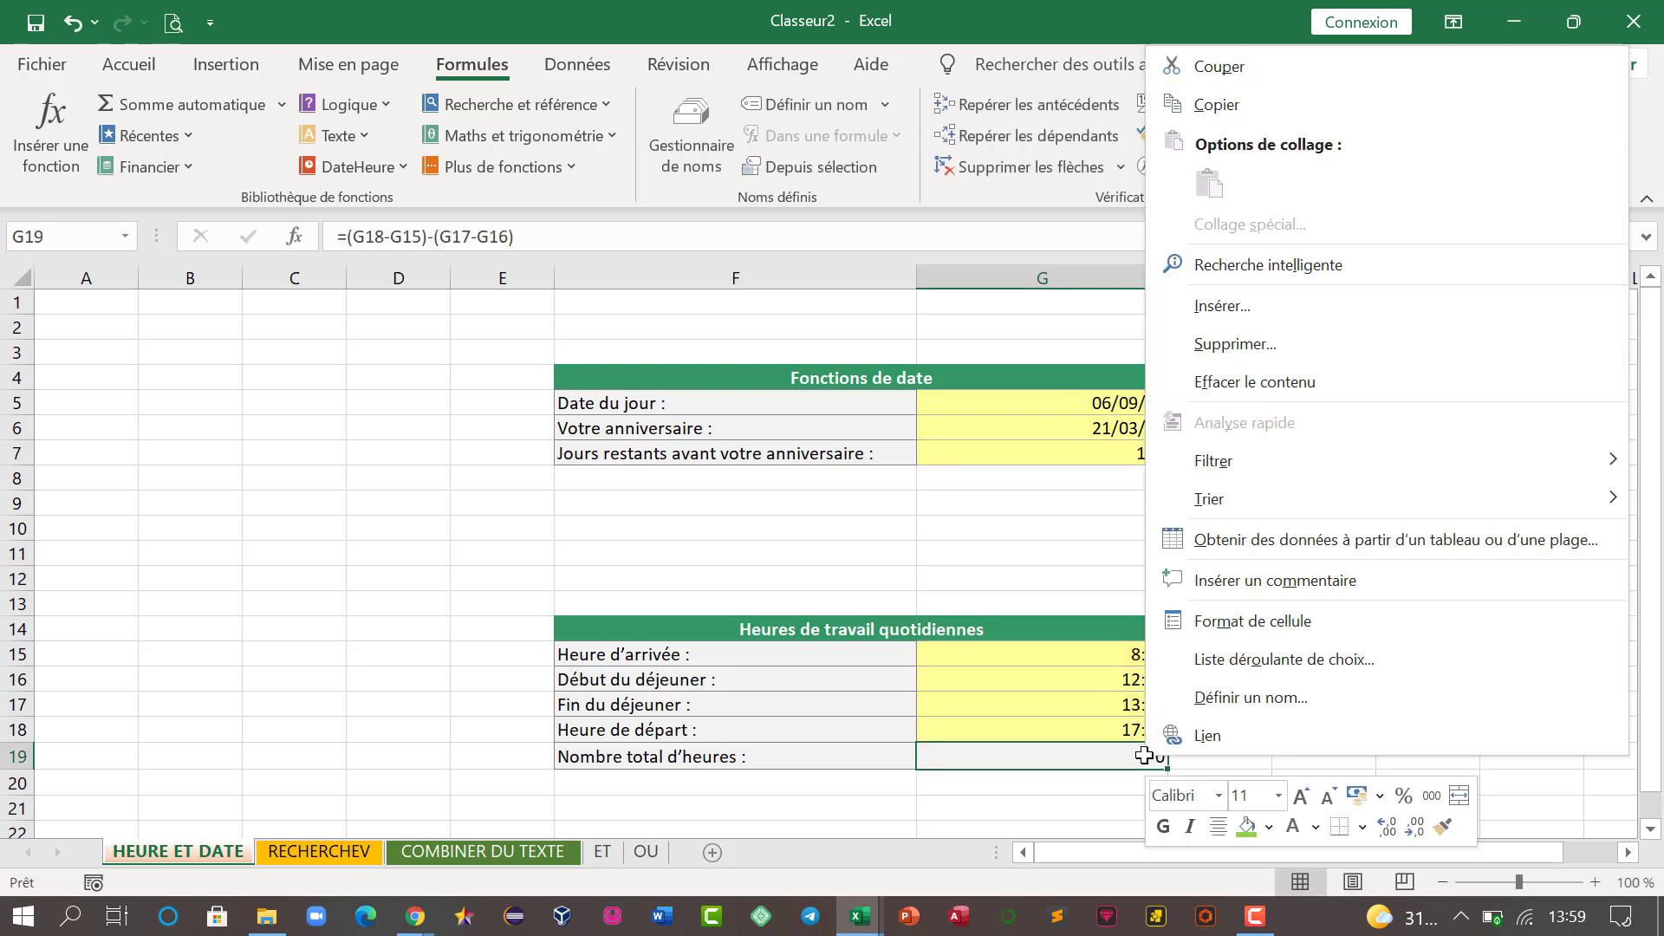
pyautogui.click(1227, 637)
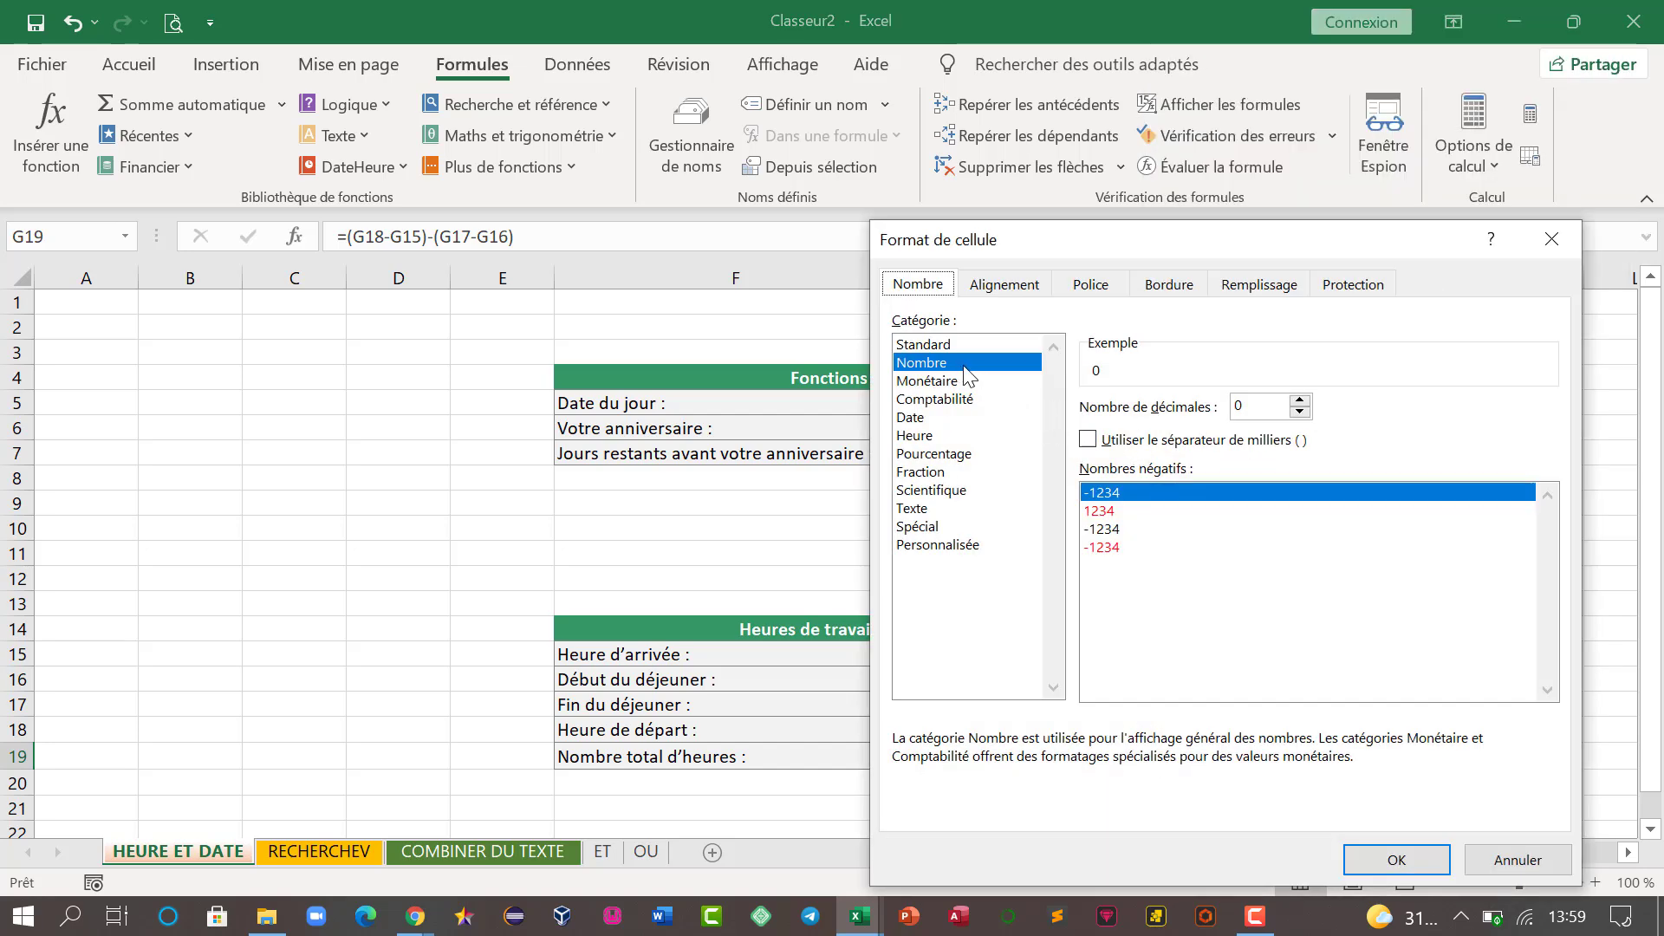
pyautogui.click(928, 436)
pyautogui.click(1414, 865)
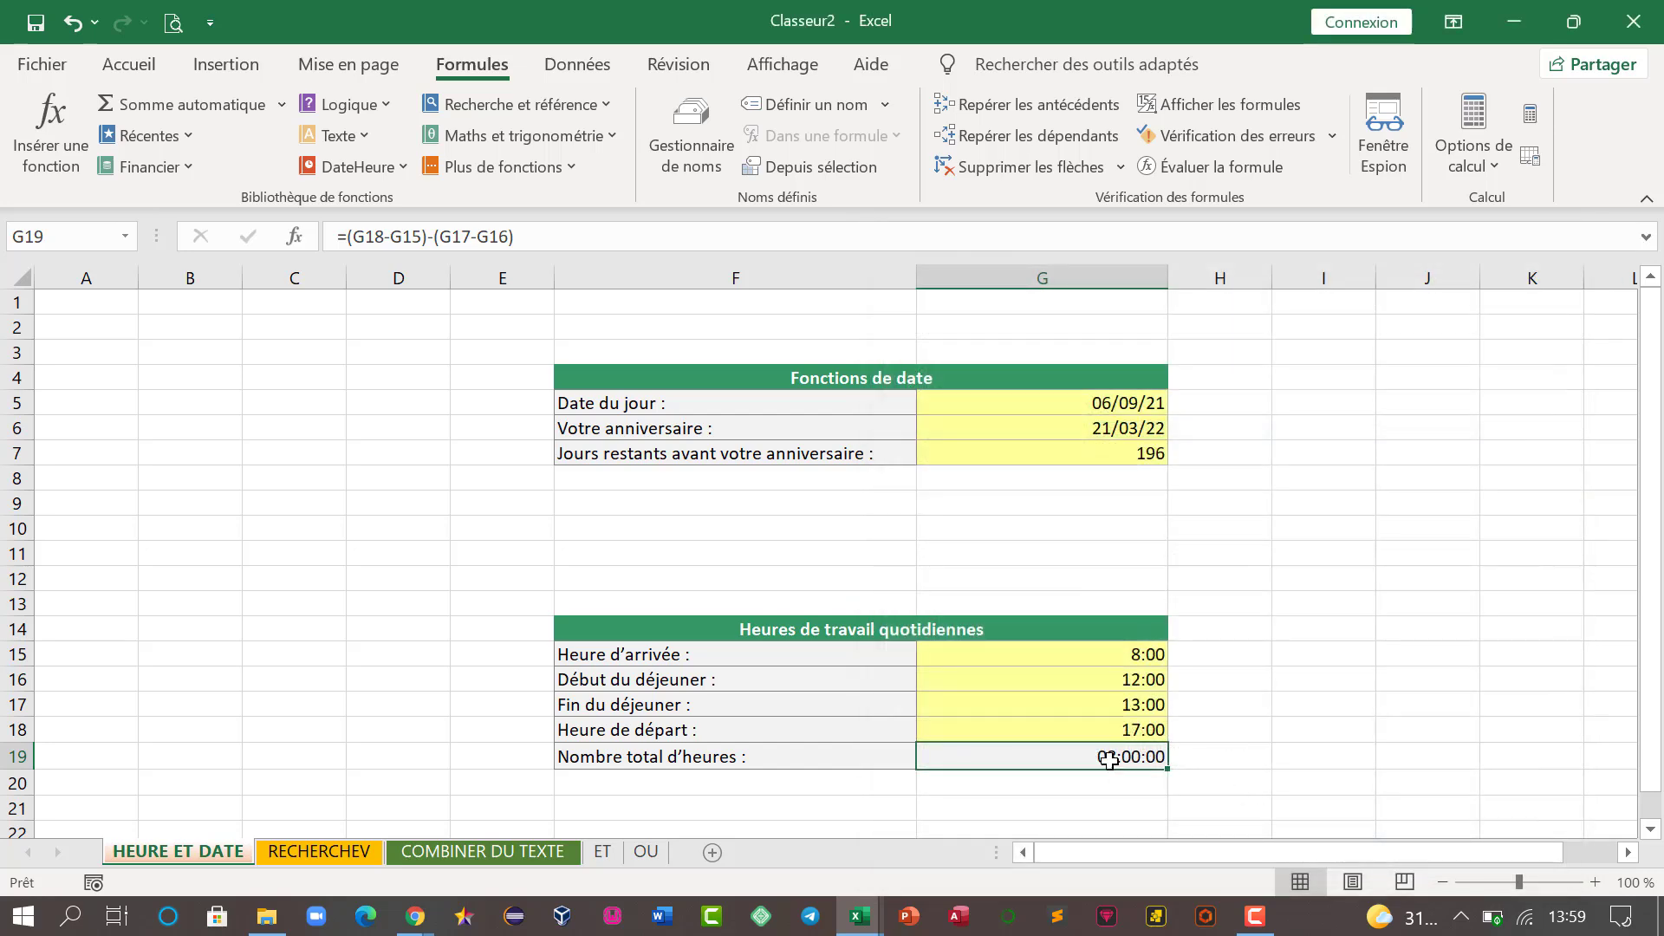
# - Open the total hours formula in cell G19 for editing
pyautogui.click(1177, 755)
pyautogui.doubleClick(1117, 759)
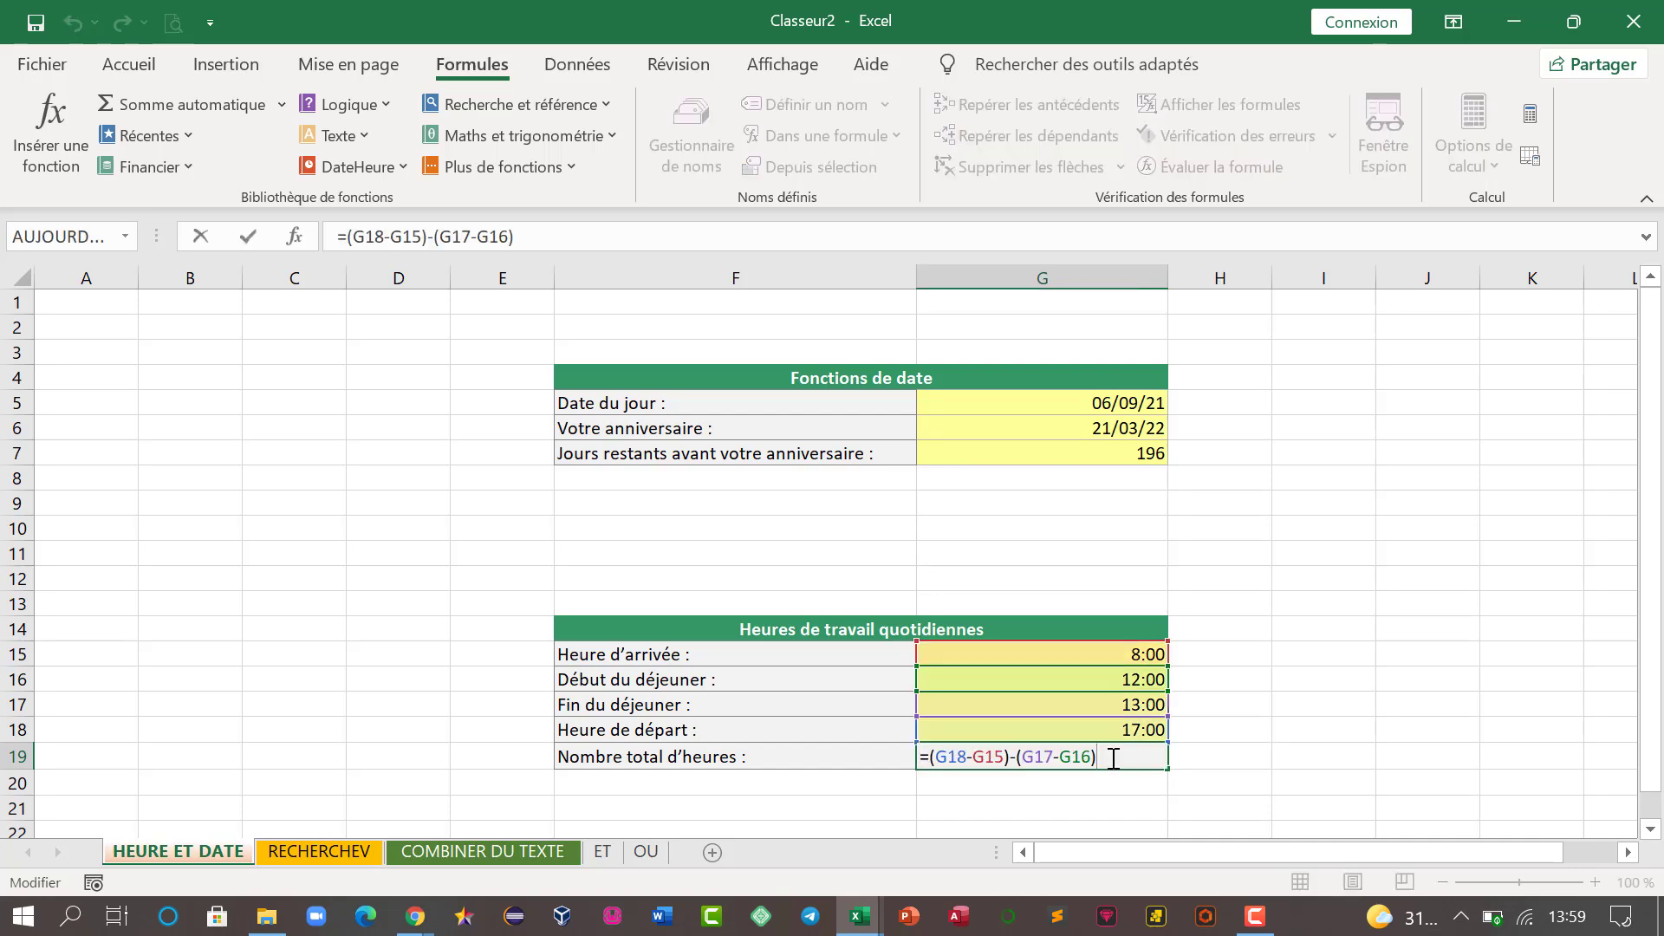